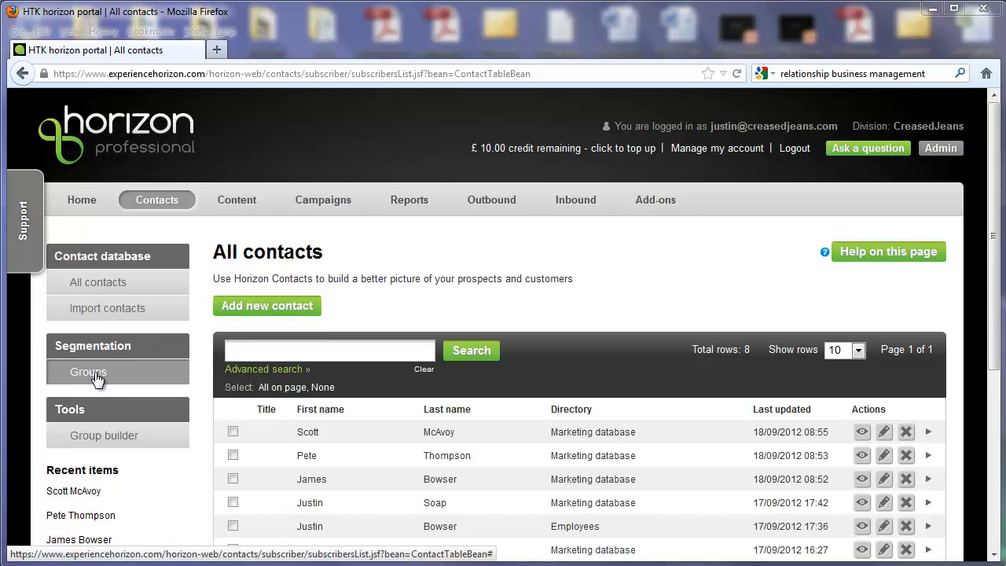
Open the contact groups and start a new List group named VIPs
{"action": "left_click", "coordinate": [96, 380]}
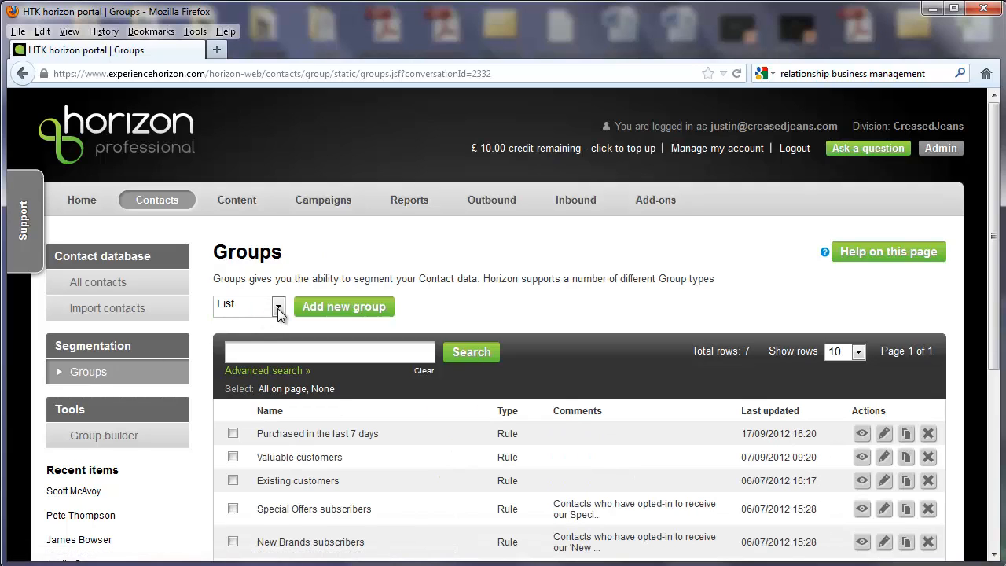
{"action": "left_click", "coordinate": [278, 309]}
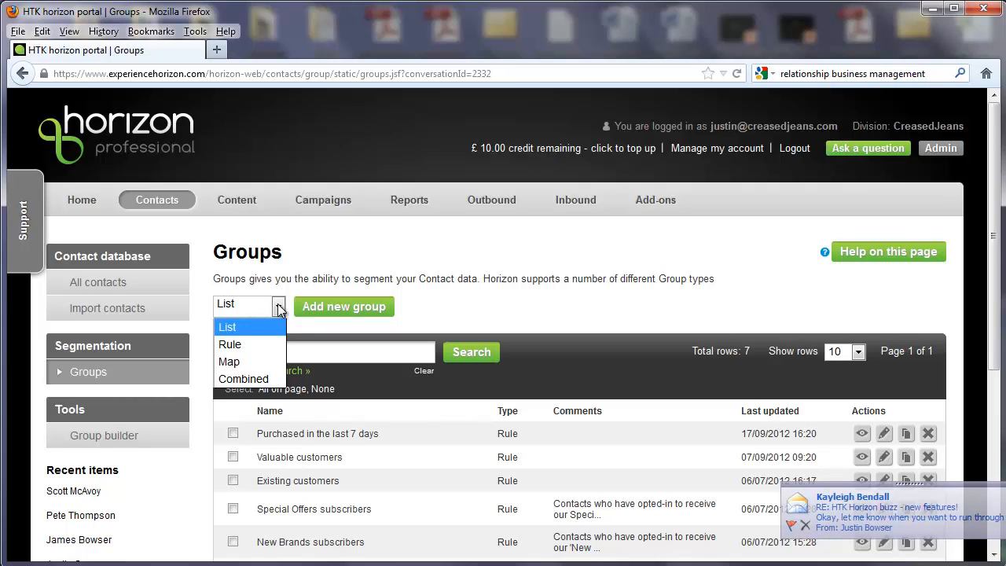
{"action": "left_click", "coordinate": [271, 307]}
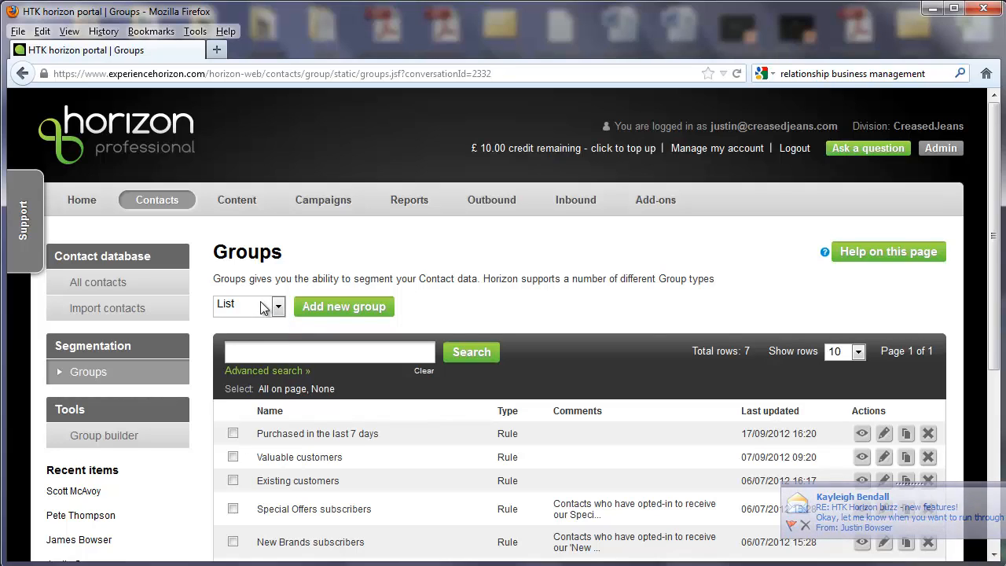
{"action": "left_click", "coordinate": [339, 308]}
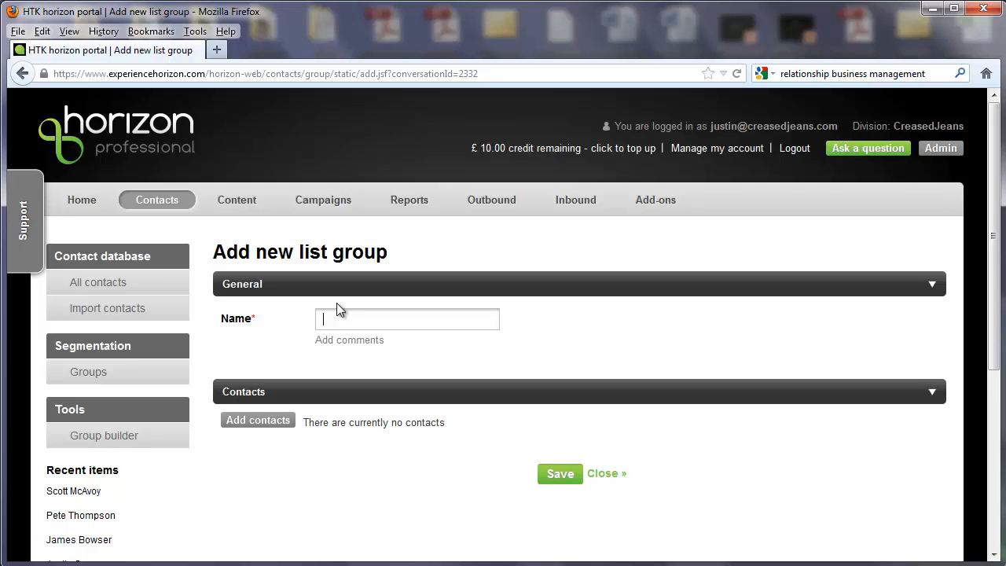
{"action": "type", "text": "VIPs"}
{"action": "key", "text": "Down"}
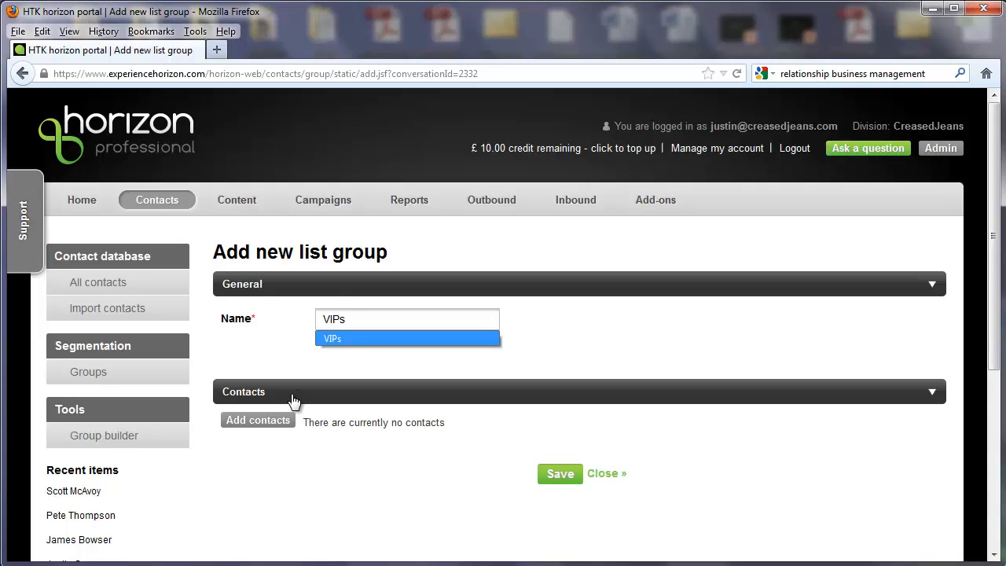
Add the third contact listed and the contact from the Employees directory to the VIPs group
{"action": "left_click", "coordinate": [279, 419]}
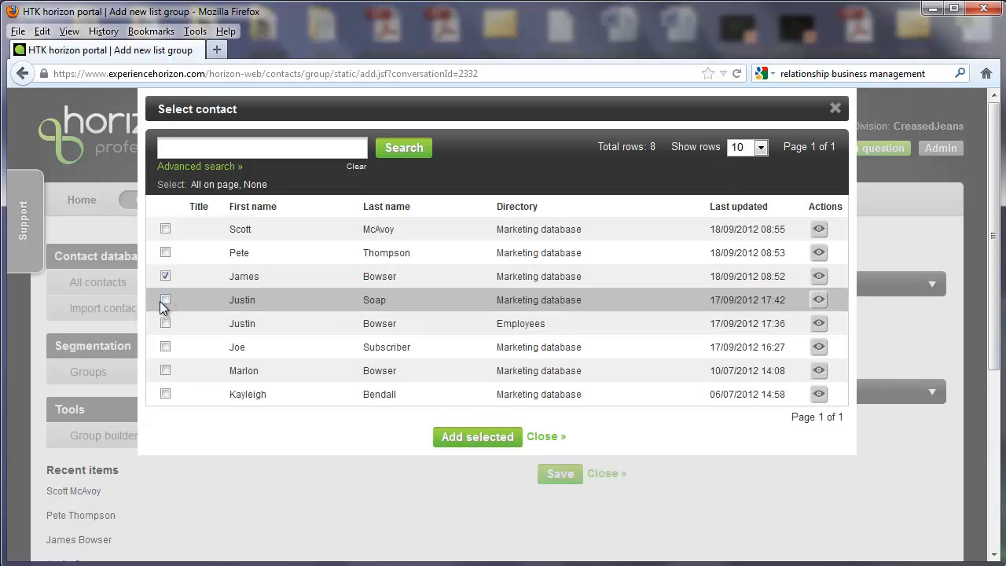
{"action": "left_click", "coordinate": [164, 323]}
{"action": "left_click", "coordinate": [491, 439]}
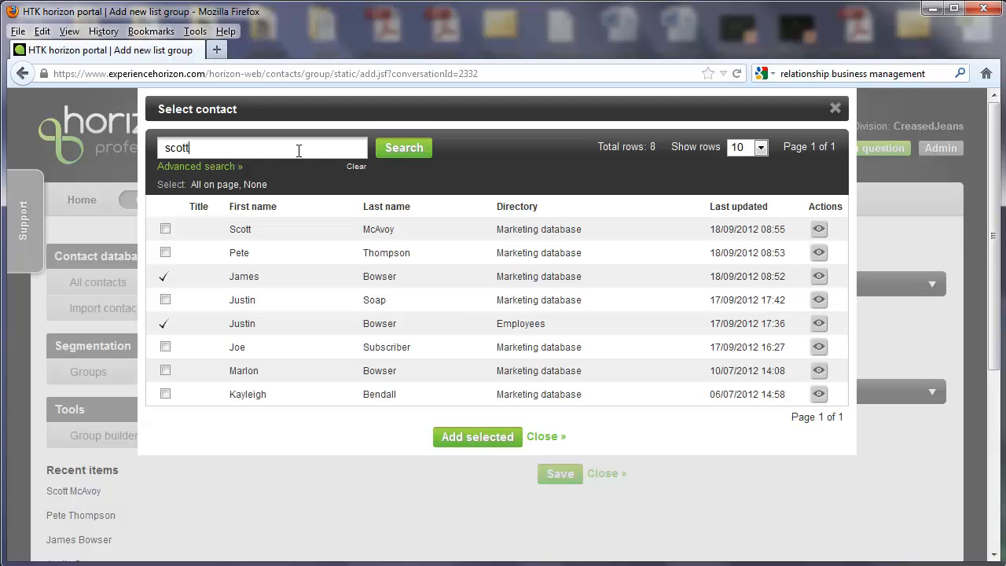
Search the contacts by first name for the first contact listed and add that person to the group
{"action": "left_click", "coordinate": [417, 147]}
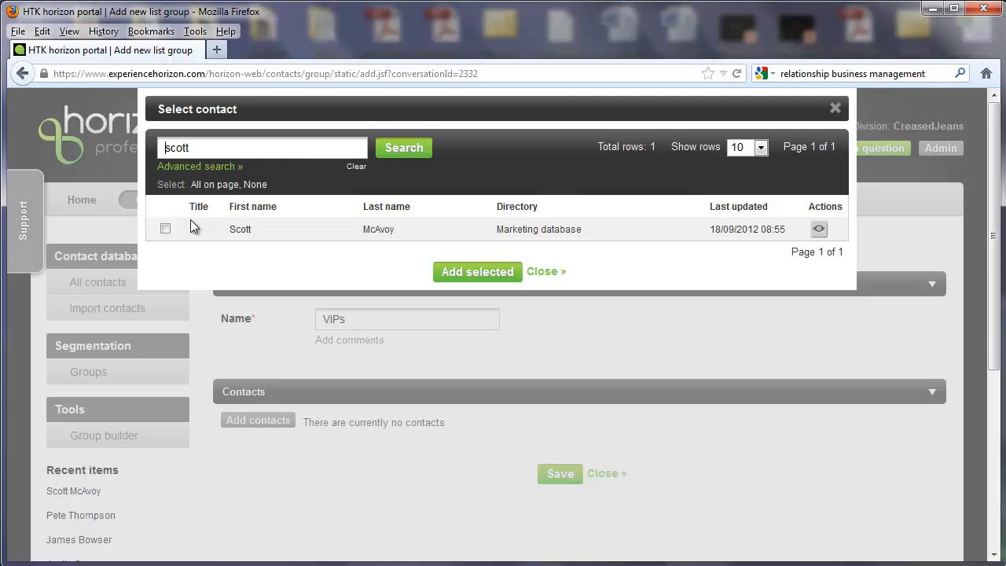
{"action": "left_click", "coordinate": [166, 229]}
{"action": "left_click", "coordinate": [477, 271]}
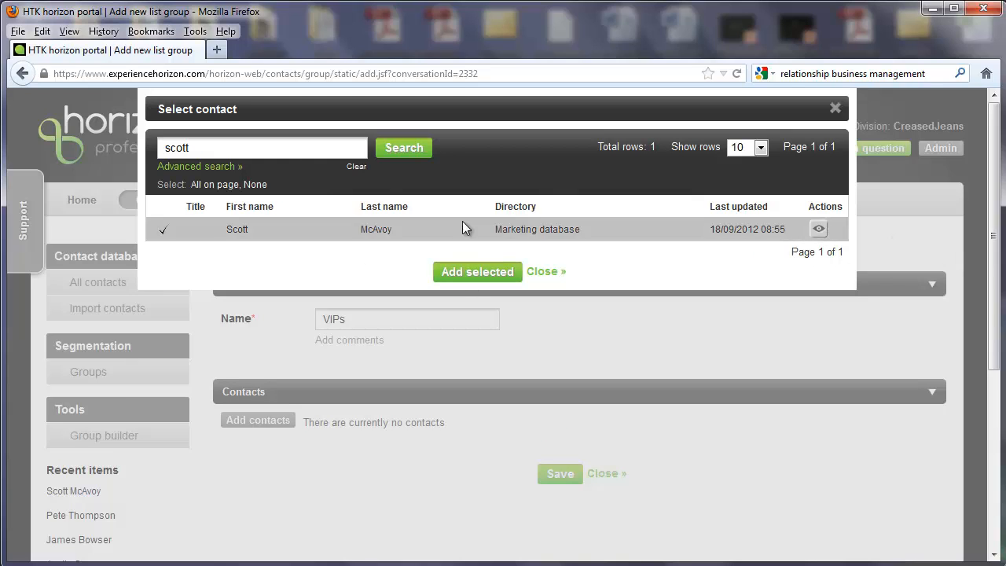
Clear the contact search to add the last contact listed, and save the VIPs group
{"action": "left_click", "coordinate": [357, 168]}
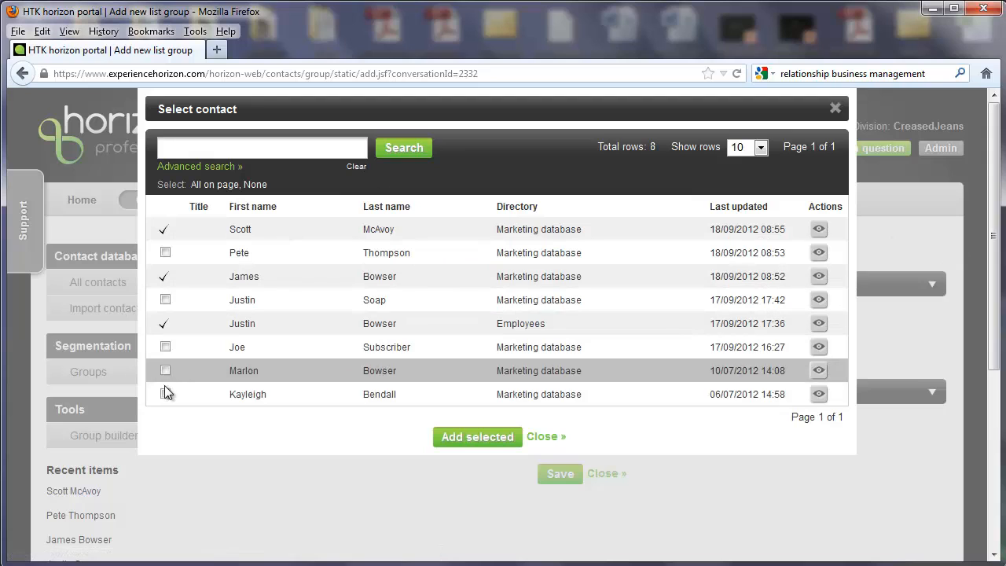
{"action": "left_click", "coordinate": [165, 395]}
{"action": "left_click", "coordinate": [461, 438]}
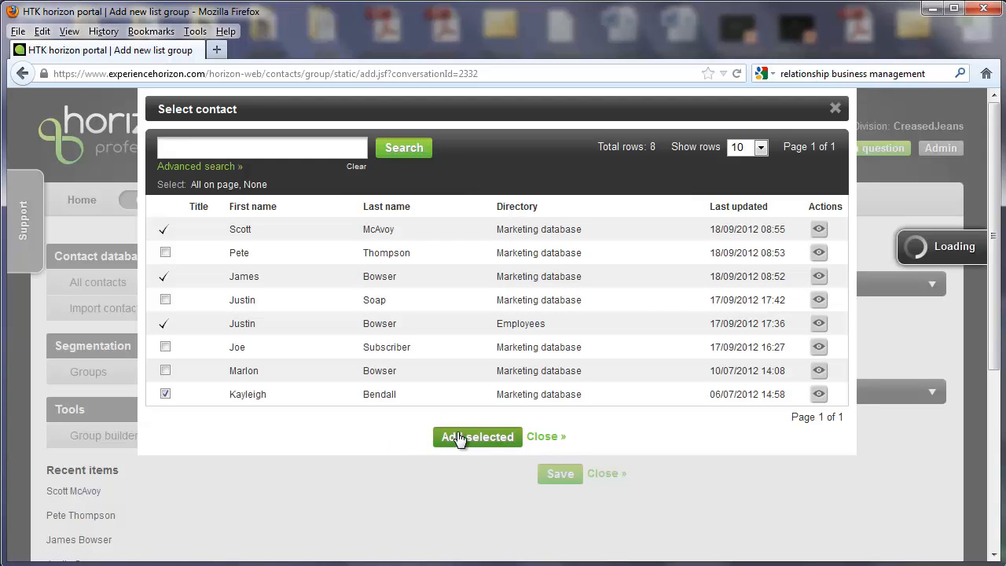
{"action": "left_click", "coordinate": [544, 436]}
{"action": "scroll", "coordinate": [558, 461], "scroll_direction": "down", "scroll_amount": 3}
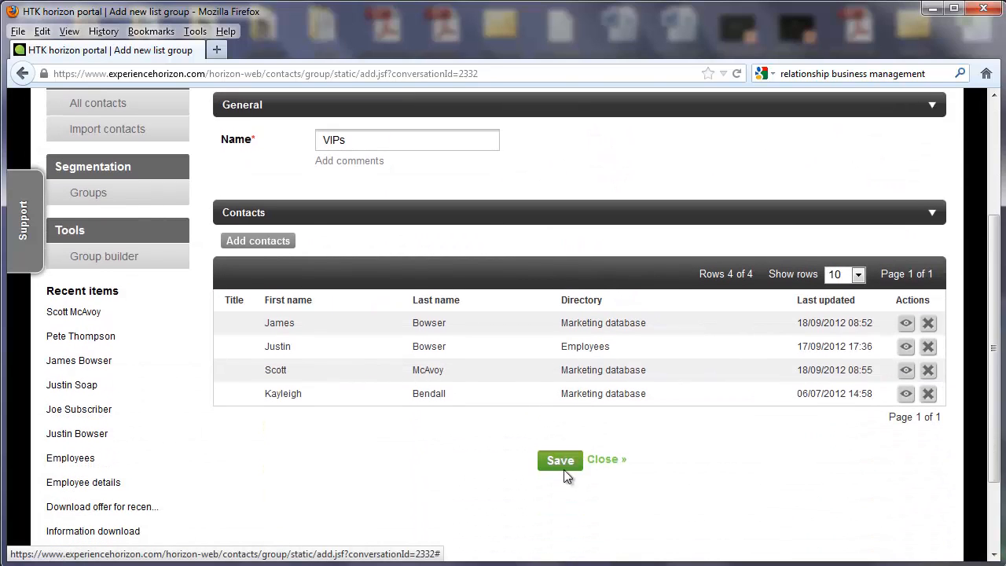
{"action": "left_click", "coordinate": [562, 462]}
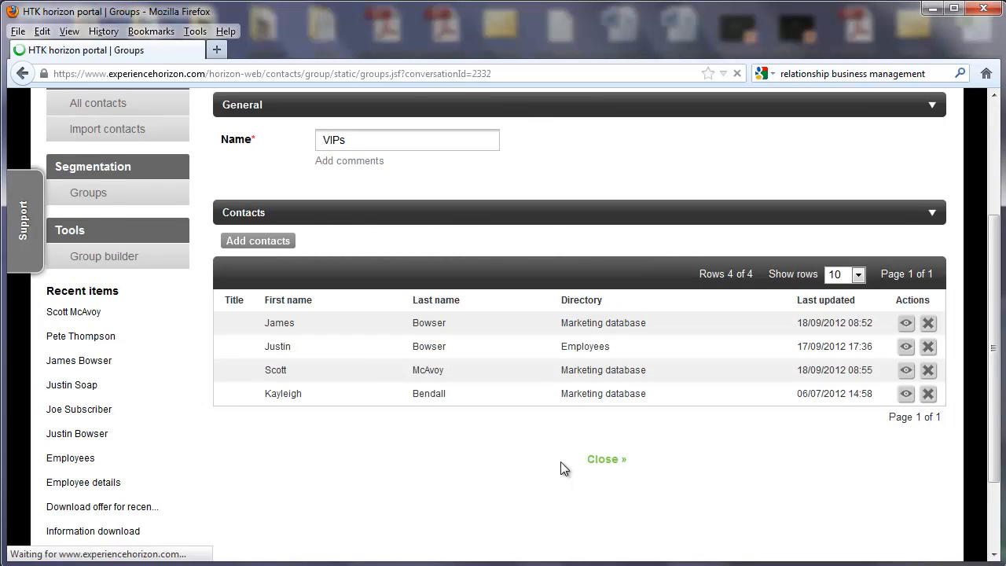
View the saved VIPs group's details and its contacts
{"action": "scroll", "coordinate": [561, 462], "scroll_direction": "down", "scroll_amount": 2}
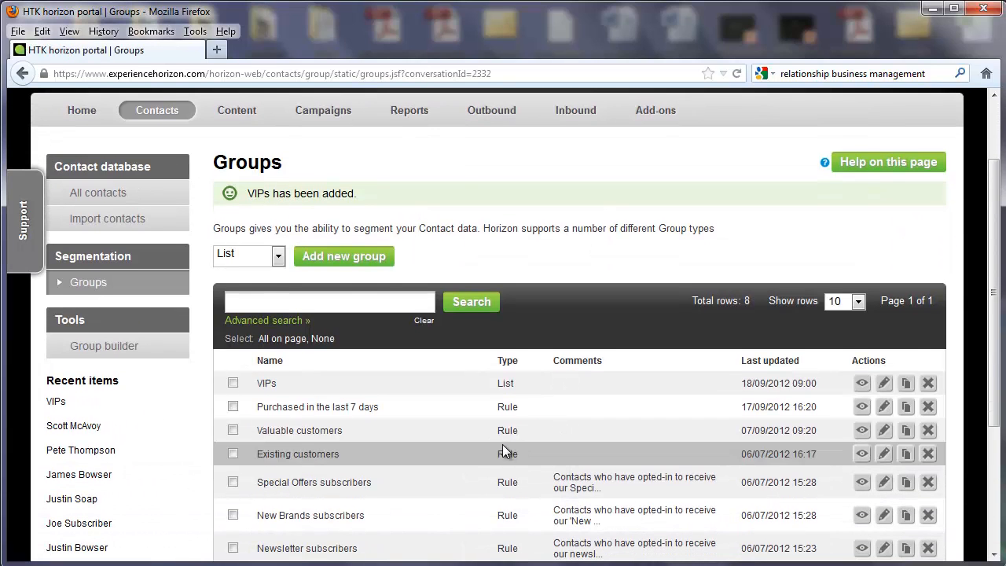
{"action": "left_click", "coordinate": [863, 383]}
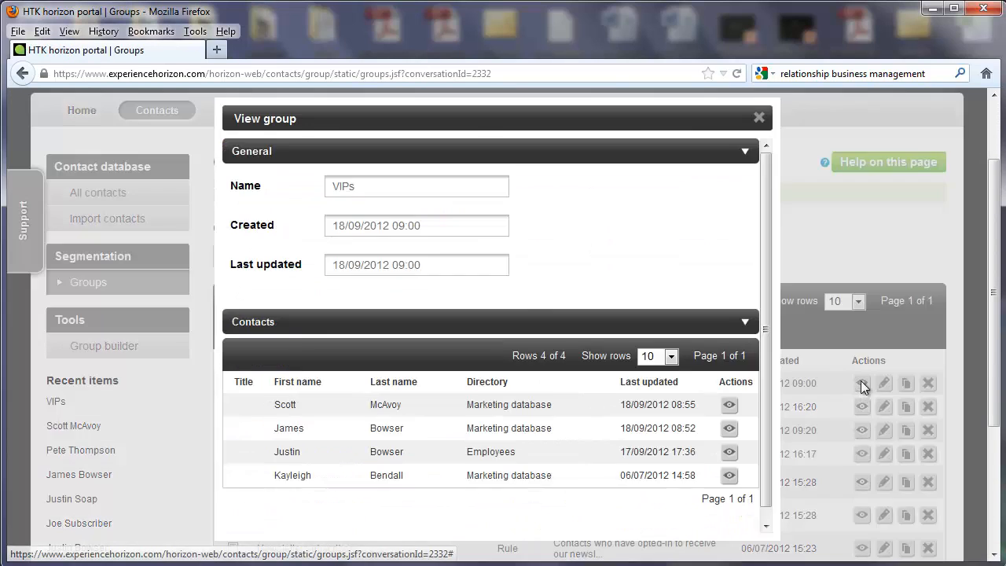
{"action": "scroll", "coordinate": [730, 472], "scroll_direction": "down", "scroll_amount": 1}
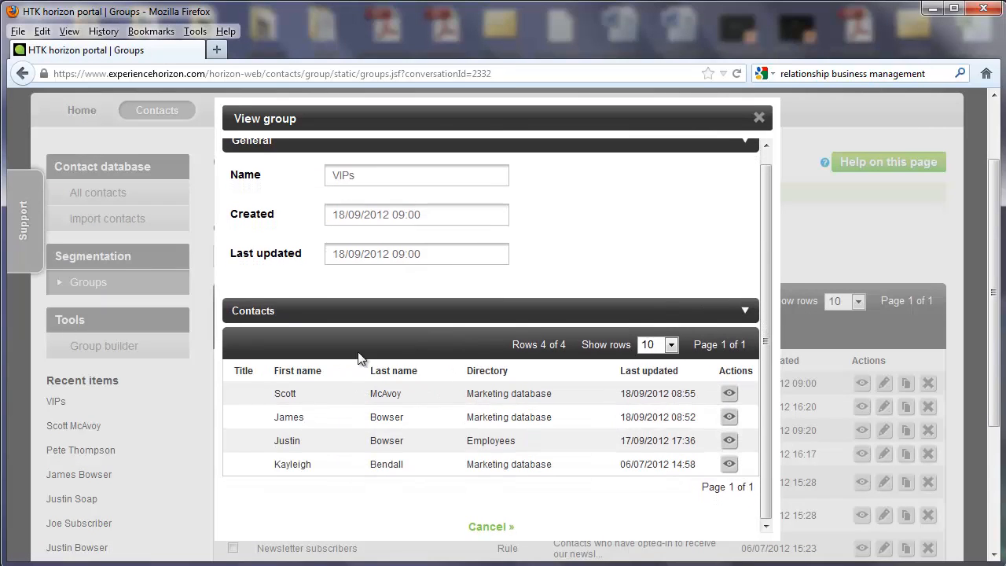
{"action": "left_click", "coordinate": [760, 119]}
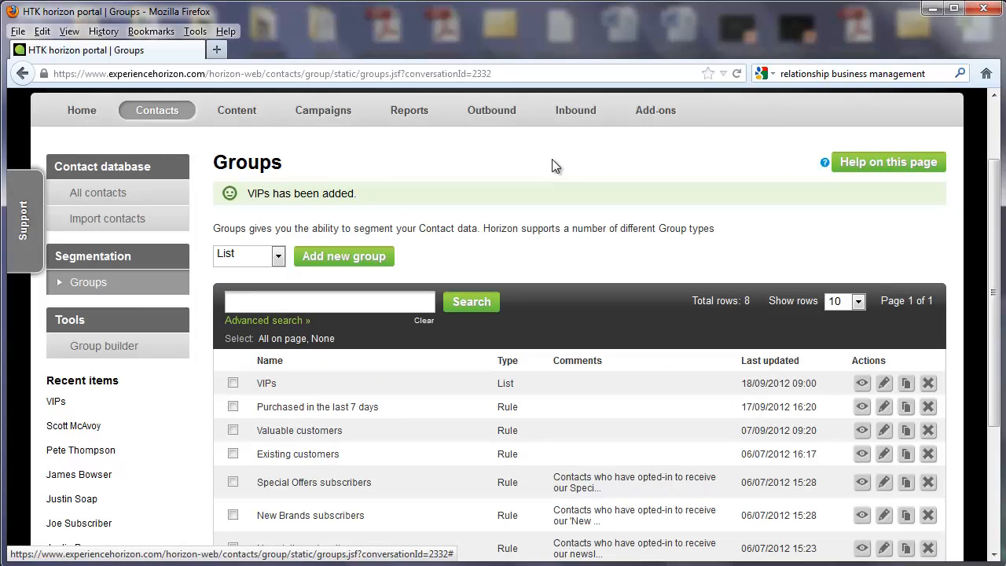
Start adding a new group of the Rule type
{"action": "left_click", "coordinate": [268, 257]}
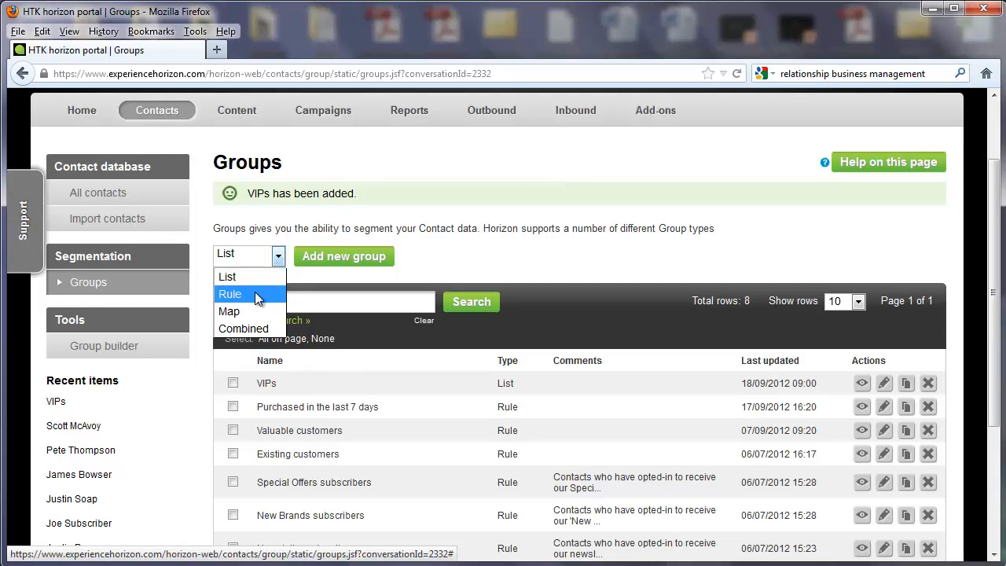
{"action": "left_click", "coordinate": [255, 295]}
{"action": "left_click", "coordinate": [340, 262]}
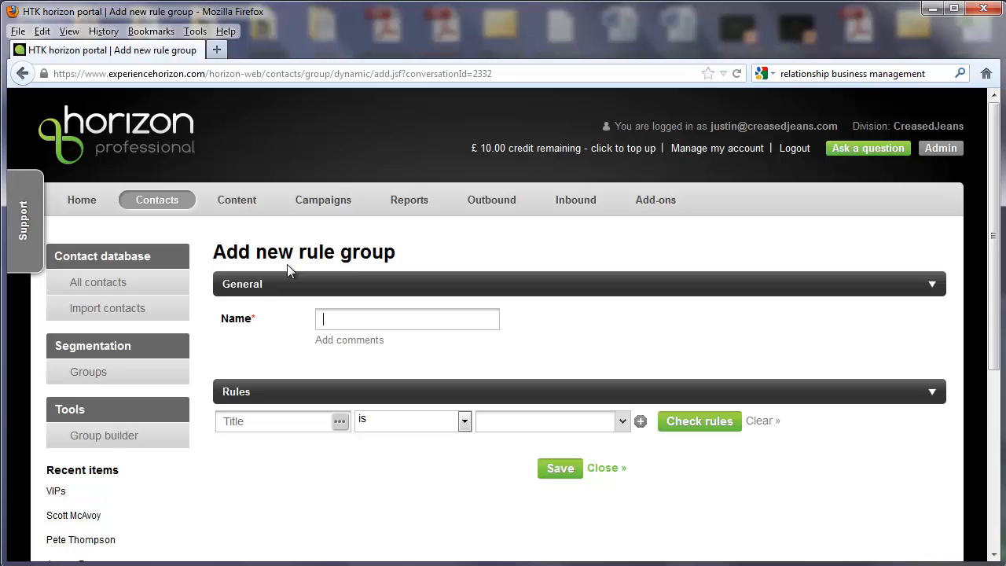
Set the first rule to "Existing customer is Yes" using the Customer details fields, and check which contacts match
{"action": "left_click", "coordinate": [339, 421]}
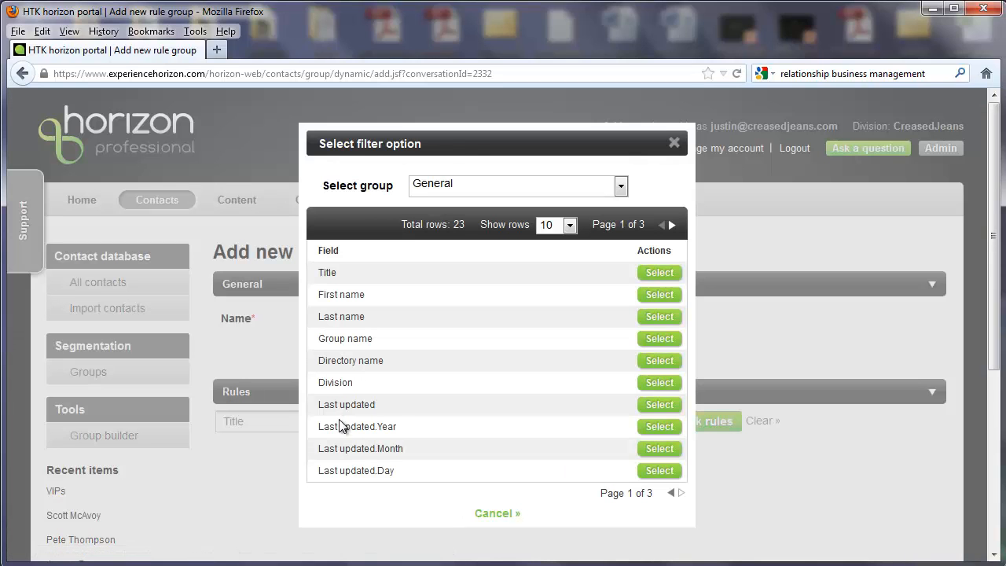
{"action": "left_click", "coordinate": [474, 183]}
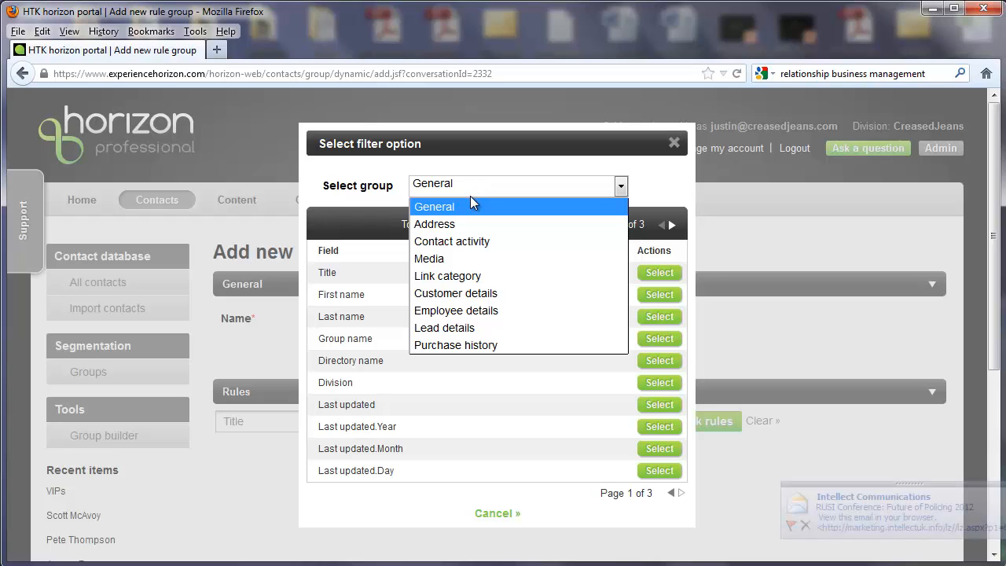
{"action": "left_click", "coordinate": [459, 220]}
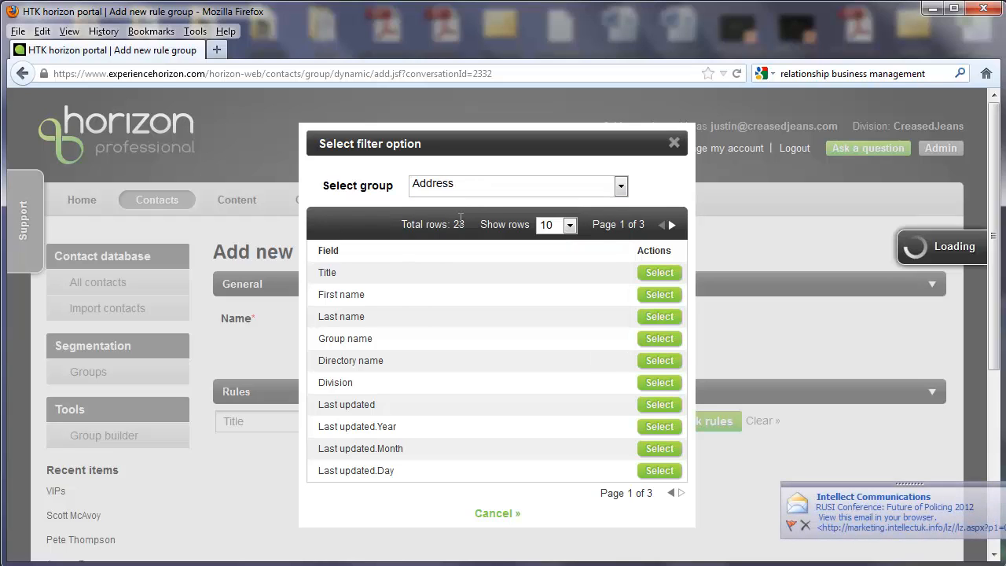
{"action": "left_click", "coordinate": [468, 190]}
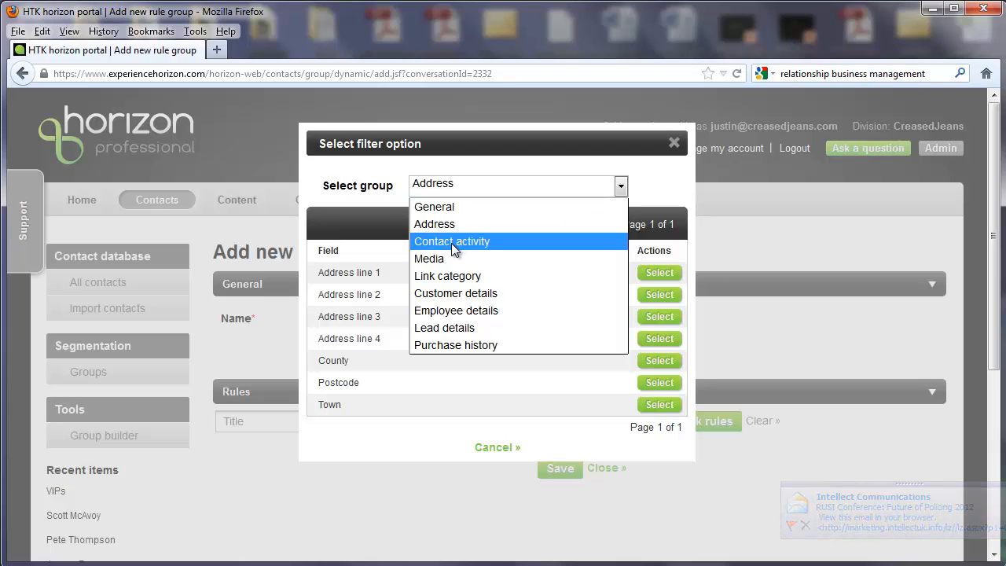
{"action": "left_click", "coordinate": [456, 294]}
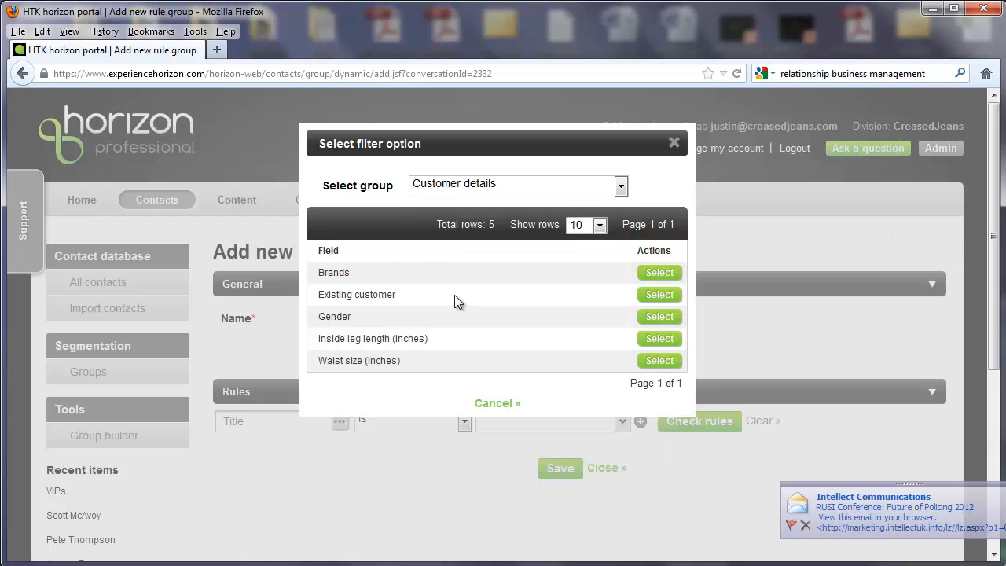
{"action": "left_click", "coordinate": [670, 303]}
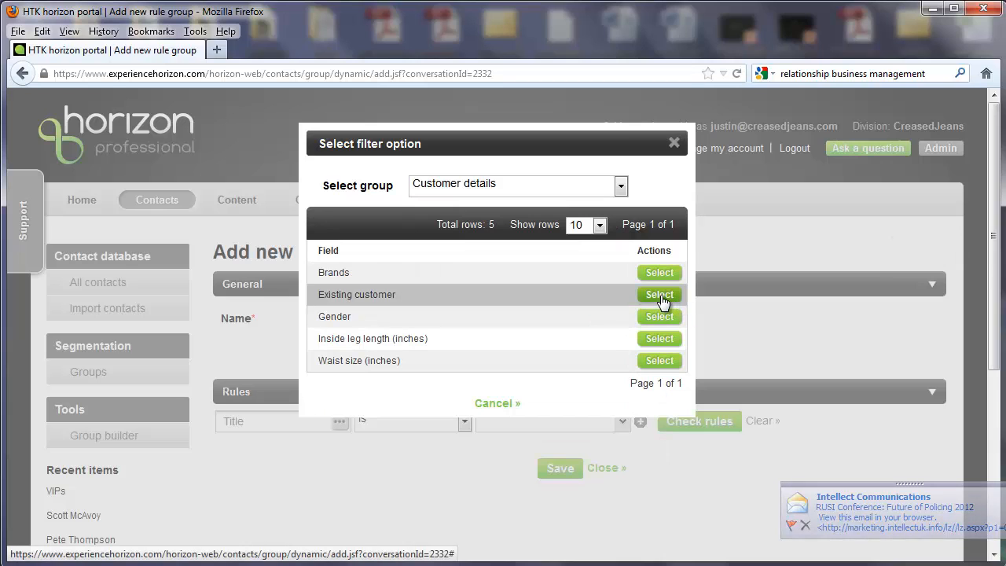
{"action": "left_click", "coordinate": [523, 429]}
{"action": "left_click", "coordinate": [520, 458]}
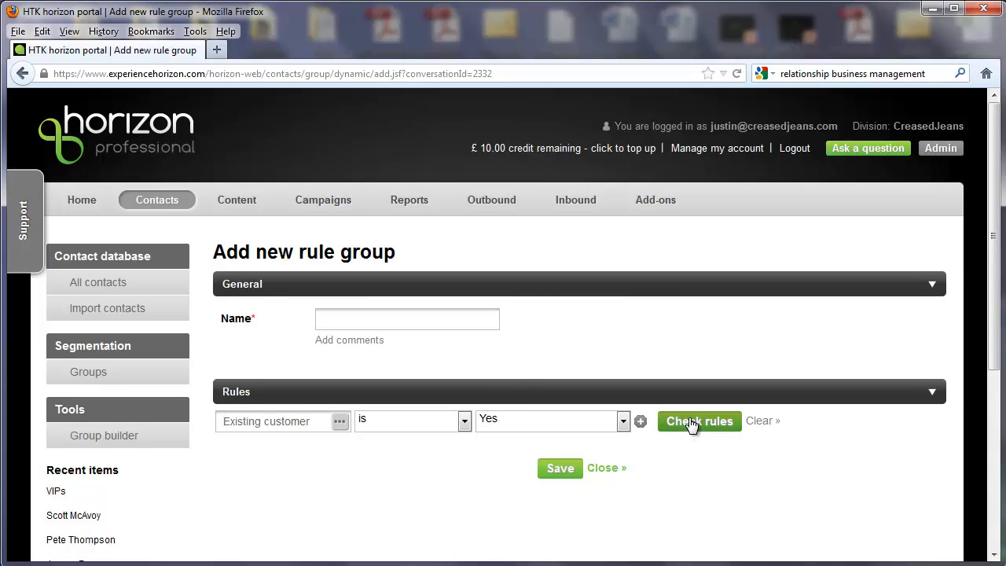
{"action": "left_click", "coordinate": [690, 422]}
{"action": "scroll", "coordinate": [531, 425], "scroll_direction": "down", "scroll_amount": 4}
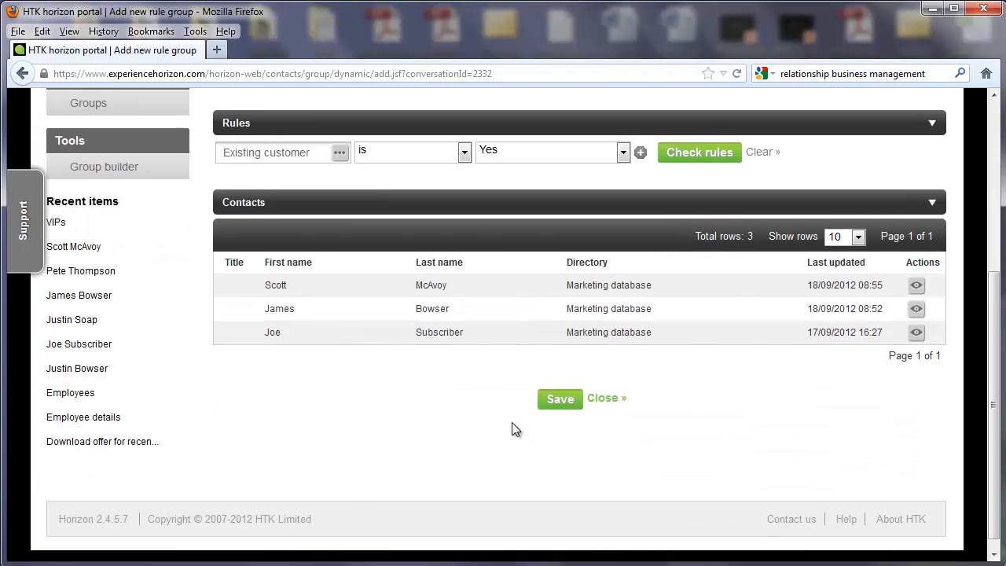
Add a second rule, "Brands is Diesel", from the Customer details fields and check the rules again
{"action": "scroll", "coordinate": [515, 428], "scroll_direction": "up", "scroll_amount": 2}
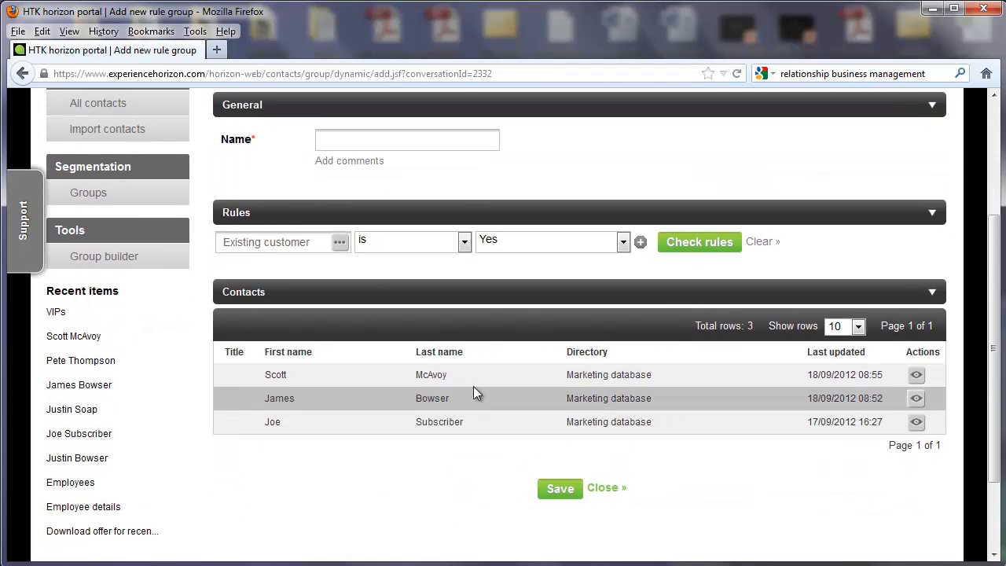
{"action": "left_click", "coordinate": [640, 243]}
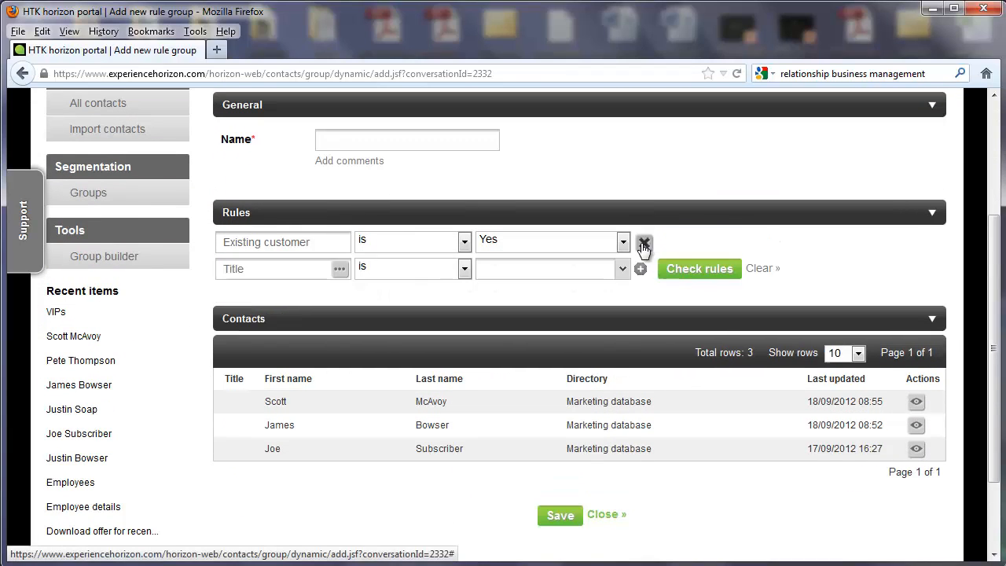
{"action": "left_click", "coordinate": [339, 269]}
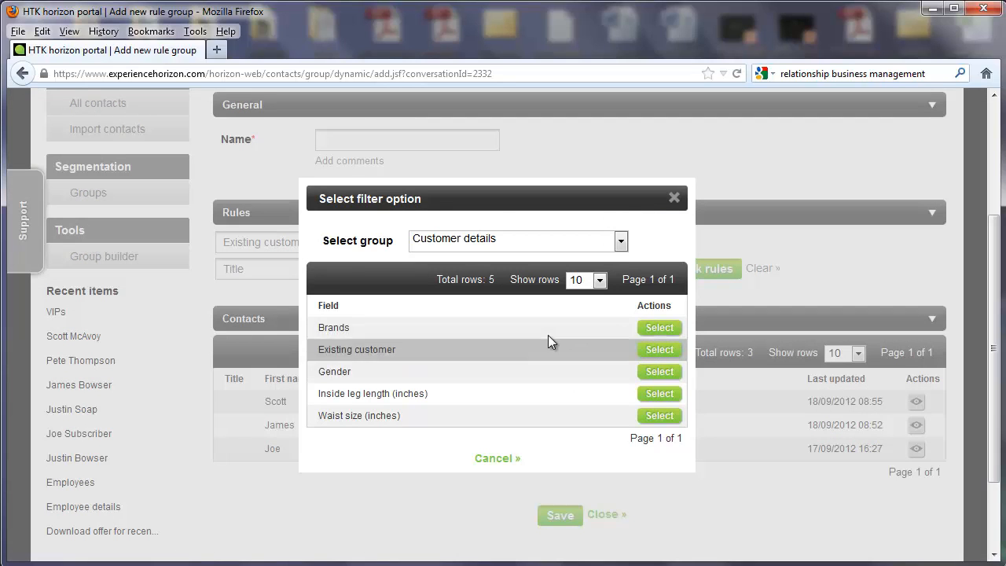
{"action": "left_click", "coordinate": [657, 328]}
{"action": "left_click", "coordinate": [513, 269]}
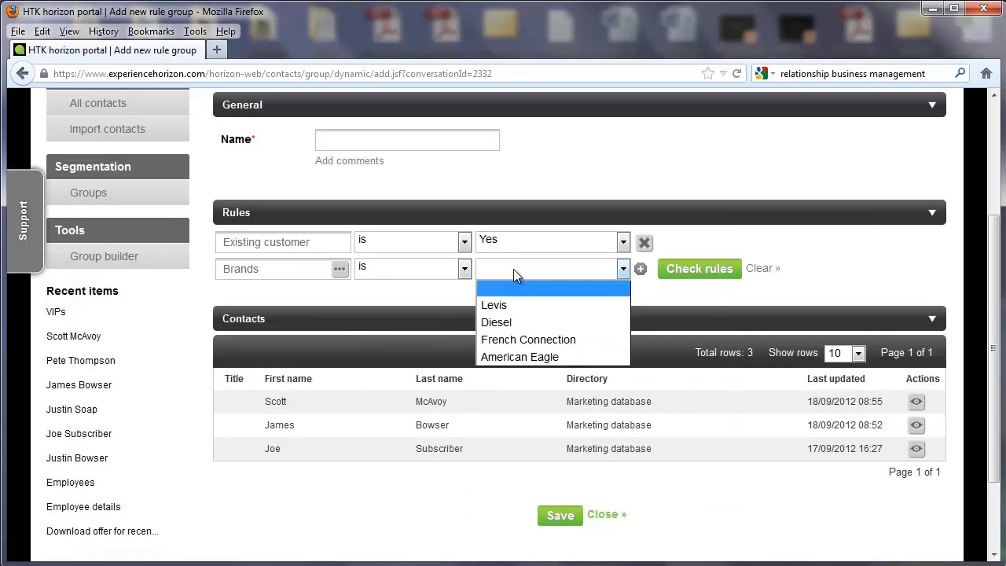
{"action": "left_click", "coordinate": [515, 323]}
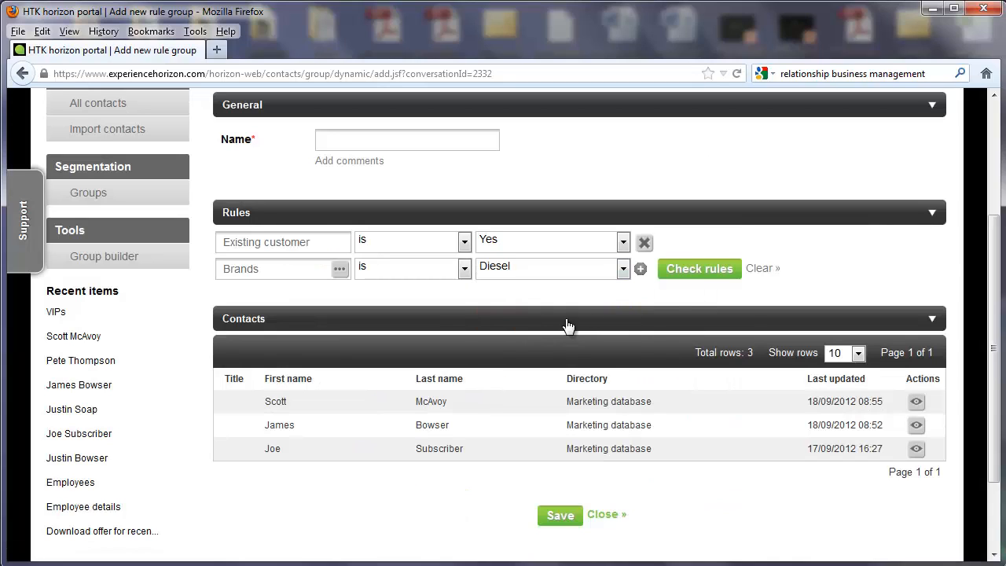
{"action": "left_click", "coordinate": [702, 272]}
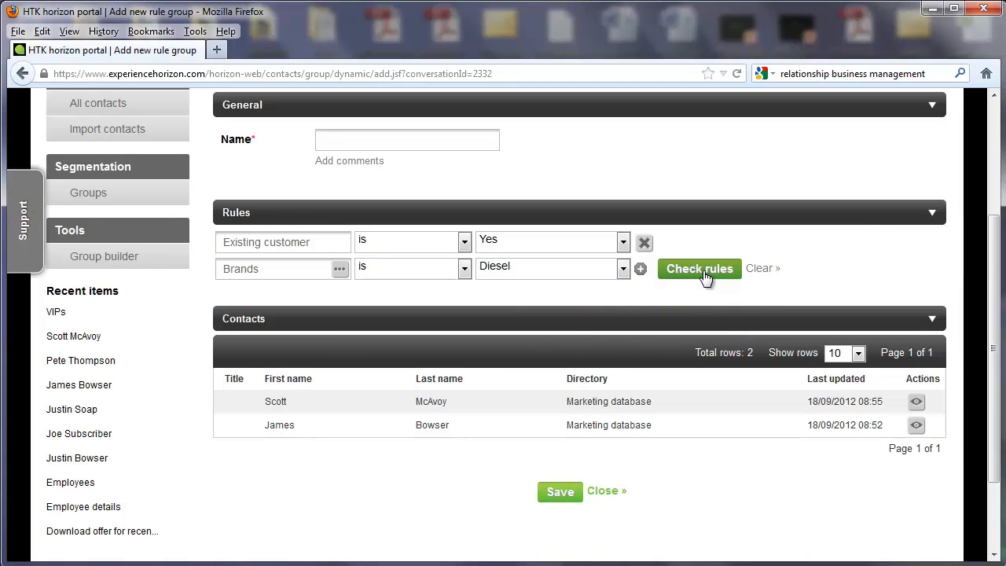
Name the rule group "Customers who like Diesel Jeans" and save it
{"action": "left_click", "coordinate": [557, 492]}
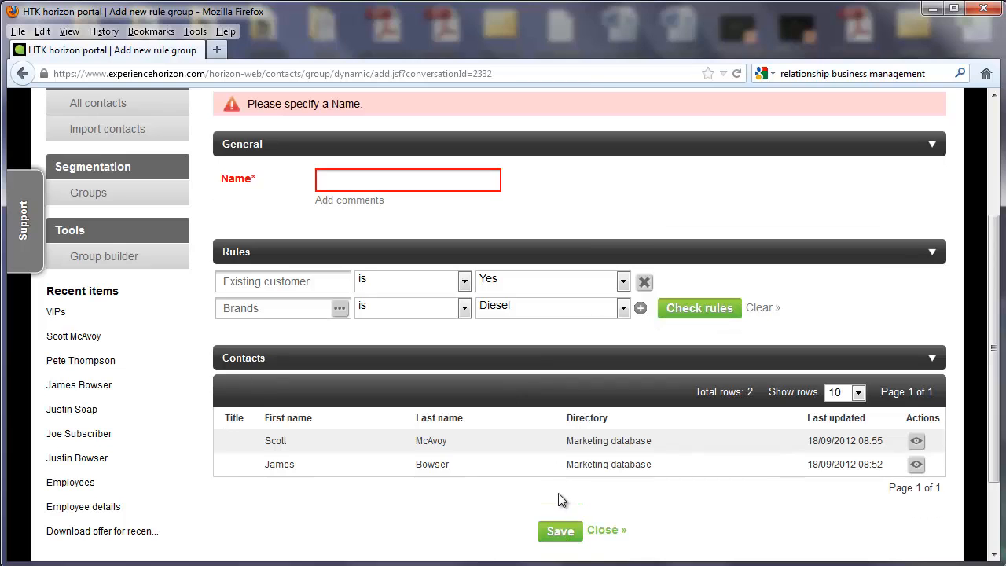
{"action": "left_click", "coordinate": [414, 183]}
{"action": "type", "text": "Cust"}
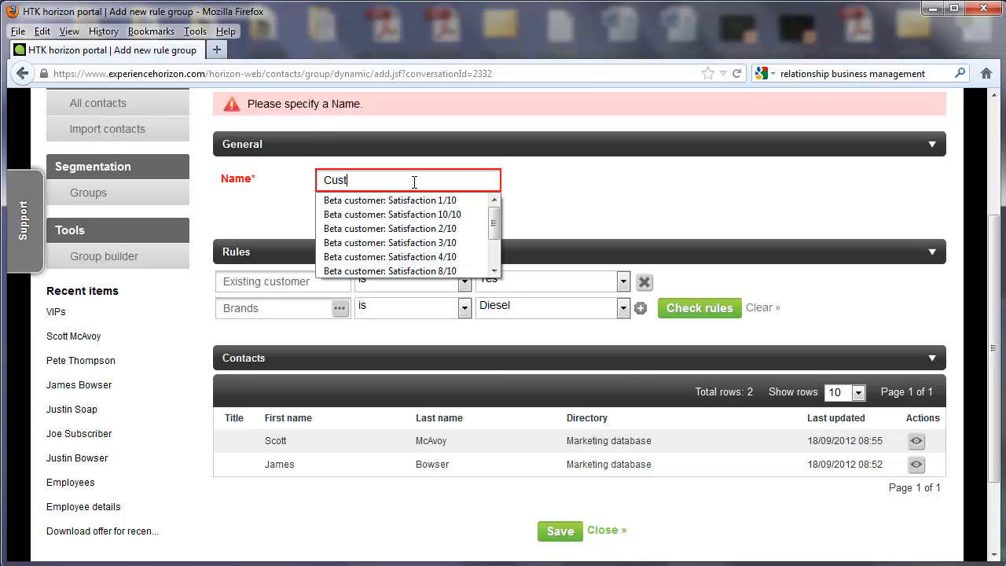
{"action": "type", "text": "omers who like Diesel Jeans"}
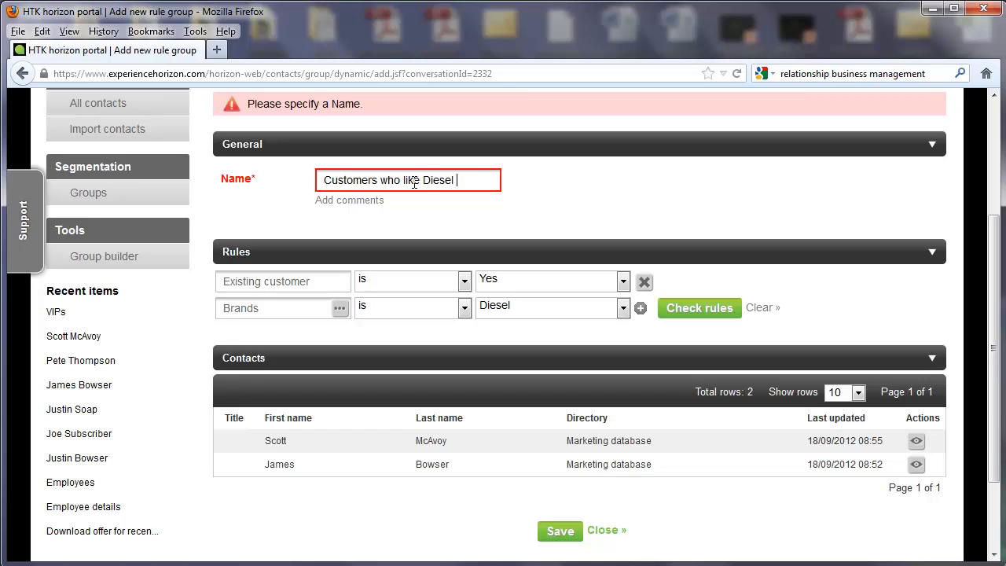
{"action": "left_click", "coordinate": [562, 532]}
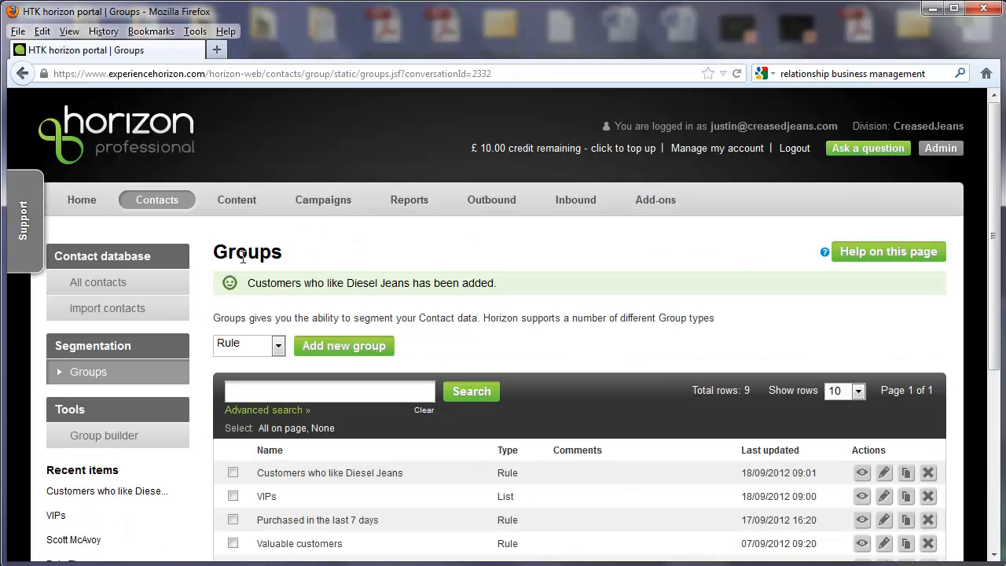
From the list of all contacts, open the Marketing database contact last updated 10/07/2012 for editing
{"action": "left_click", "coordinate": [126, 290]}
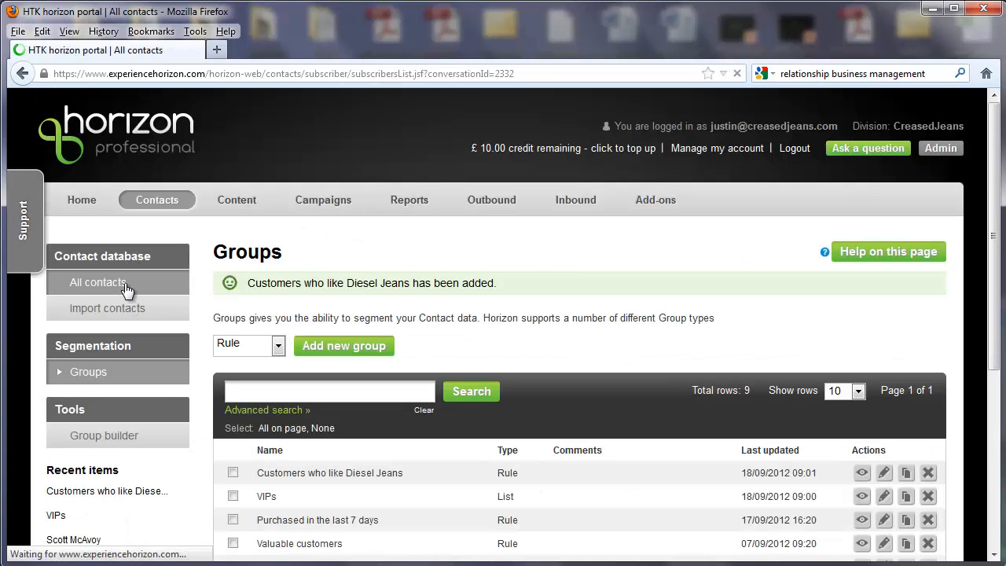
{"action": "scroll", "coordinate": [487, 414], "scroll_direction": "down", "scroll_amount": 2}
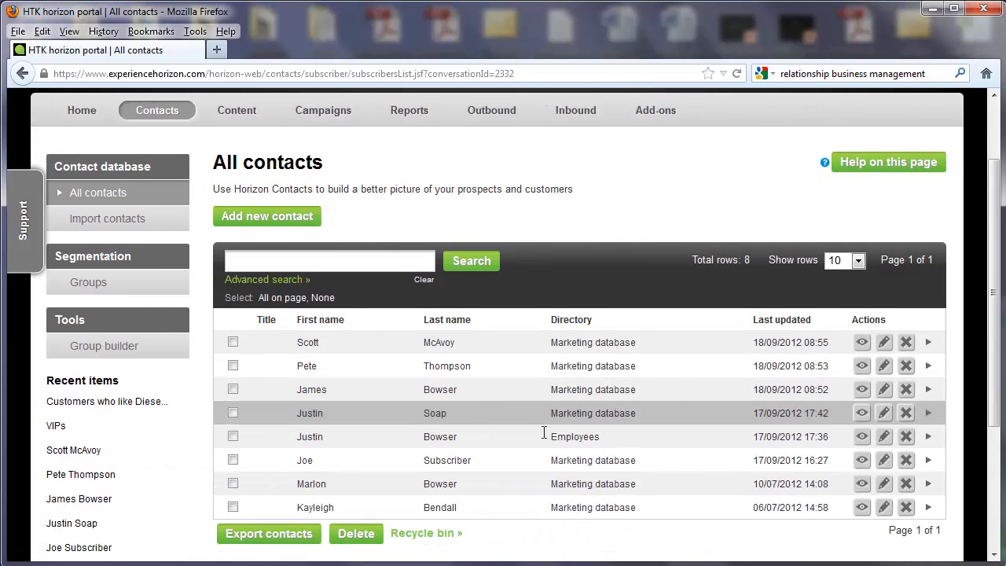
{"action": "left_click", "coordinate": [885, 484]}
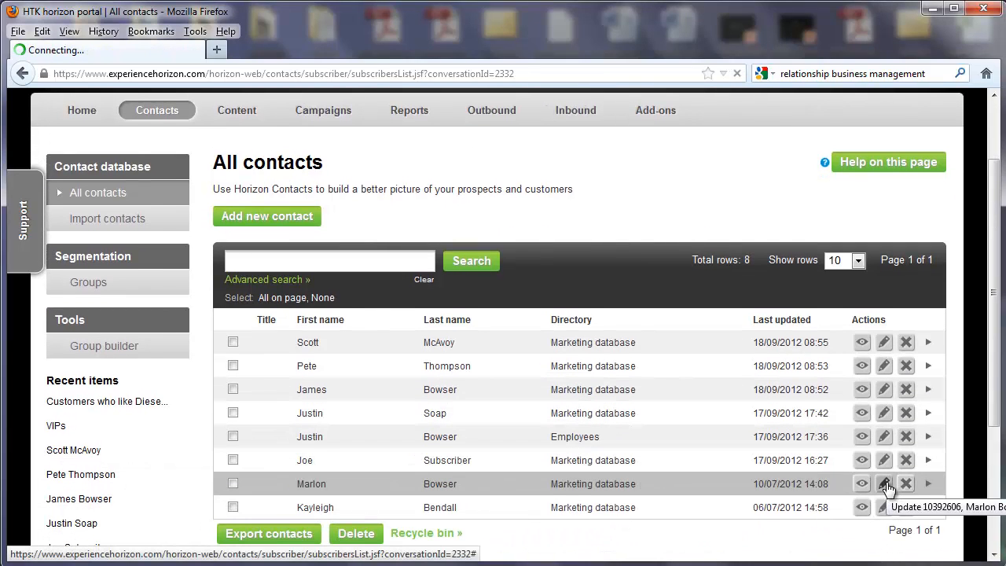
Mark the contact as an existing customer with the Diesel and French Connection brands, and save the contact
{"action": "scroll", "coordinate": [361, 337], "scroll_direction": "down", "scroll_amount": 8}
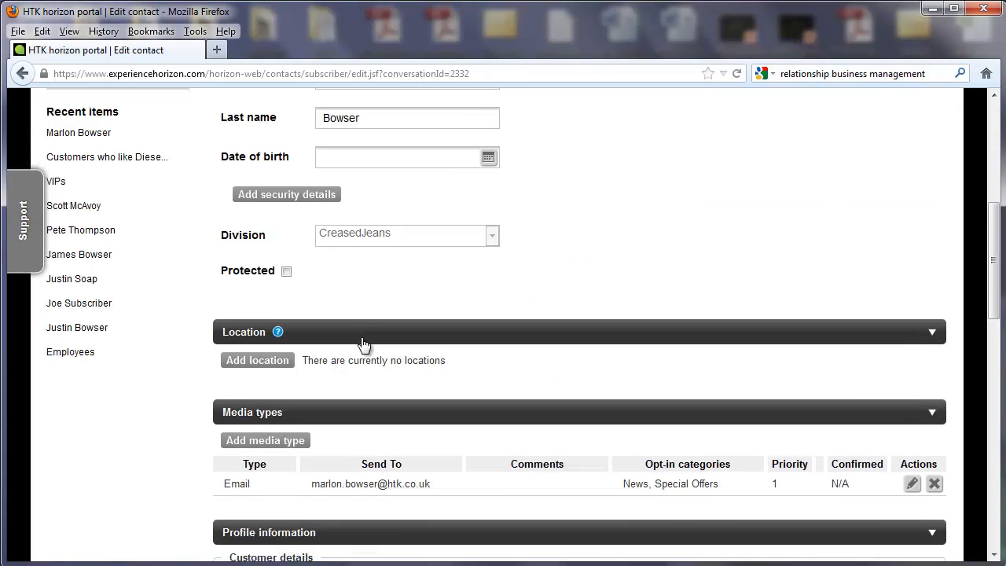
{"action": "left_click", "coordinate": [330, 322]}
{"action": "scroll", "coordinate": [331, 328], "scroll_direction": "down", "scroll_amount": 2}
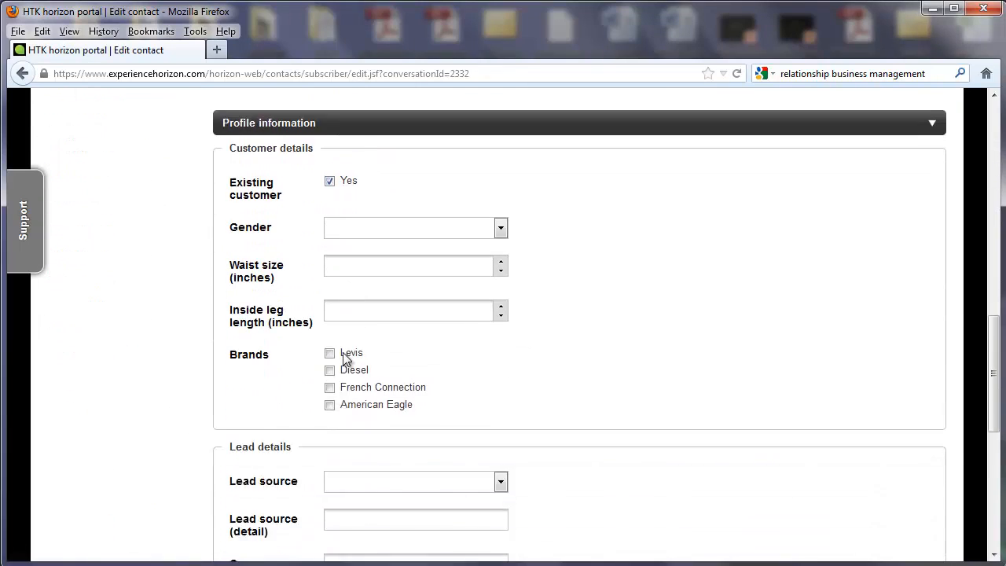
{"action": "left_click", "coordinate": [329, 331]}
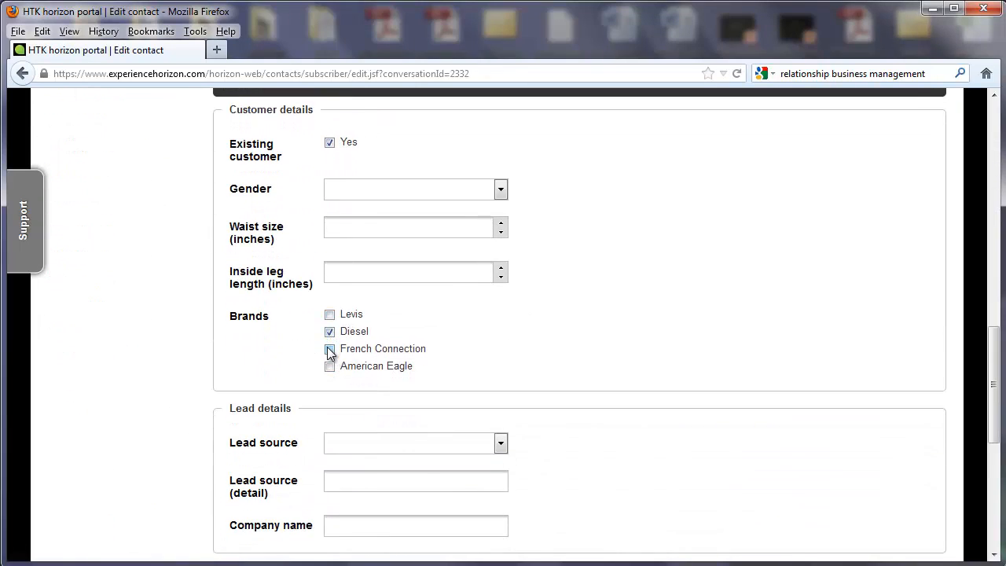
{"action": "left_click", "coordinate": [329, 348]}
{"action": "scroll", "coordinate": [489, 442], "scroll_direction": "down", "scroll_amount": 5}
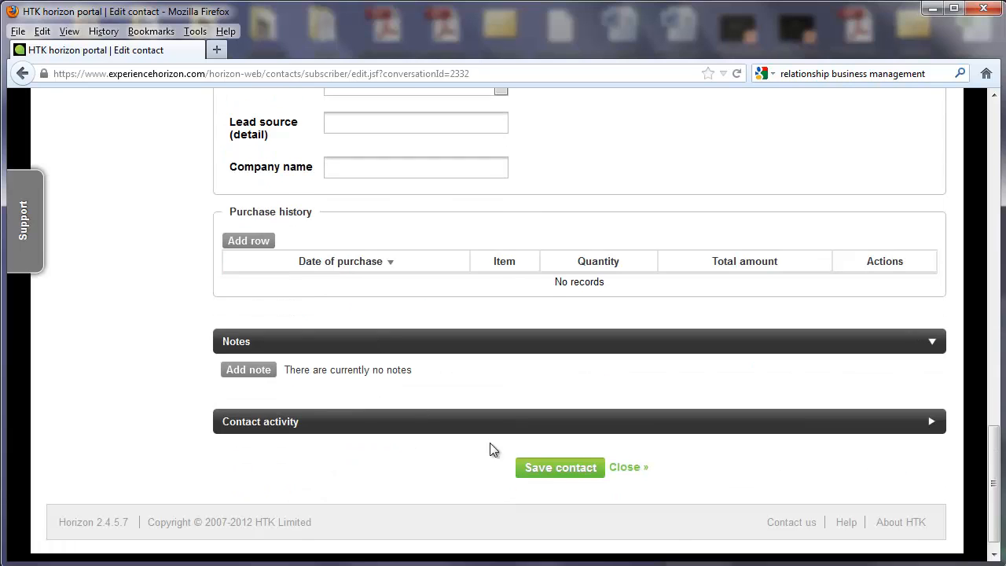
{"action": "left_click", "coordinate": [558, 469]}
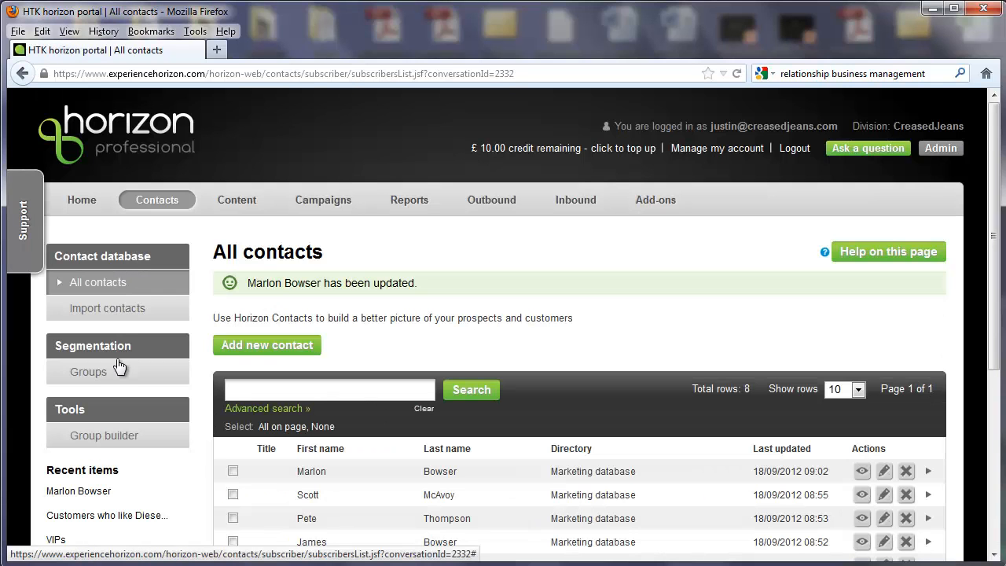
View the details of the "Customers who like Diesel Jeans" group and examine its rules and contacts
{"action": "left_click", "coordinate": [118, 366]}
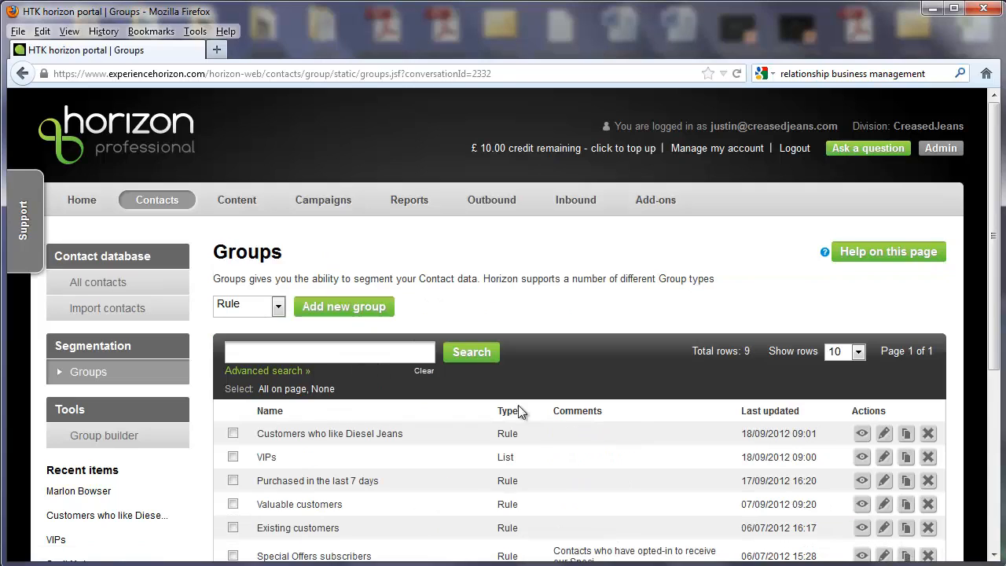
{"action": "left_click", "coordinate": [862, 434]}
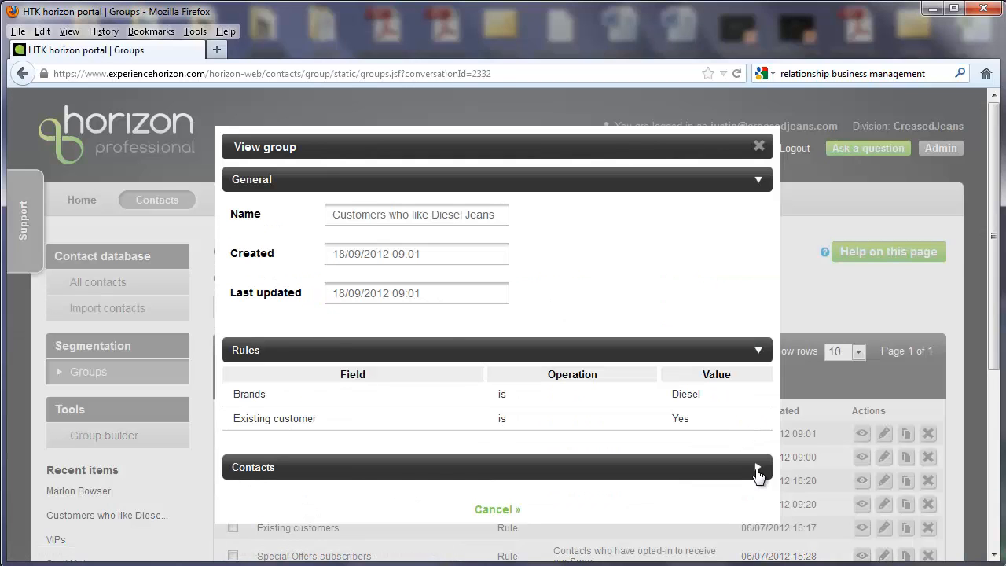
{"action": "left_click", "coordinate": [756, 469]}
{"action": "scroll", "coordinate": [325, 455], "scroll_direction": "down", "scroll_amount": 3}
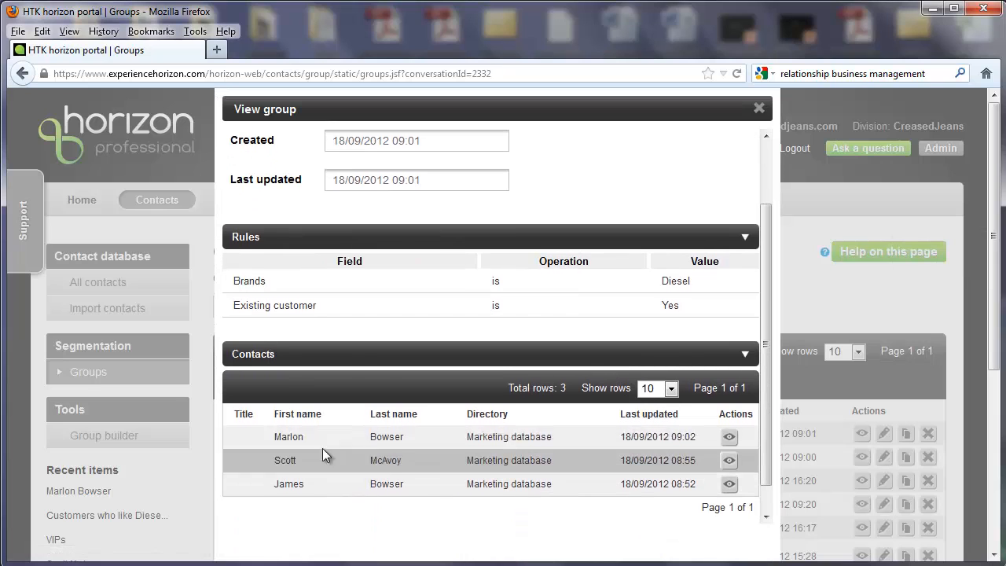
{"action": "scroll", "coordinate": [594, 471], "scroll_direction": "down", "scroll_amount": 5}
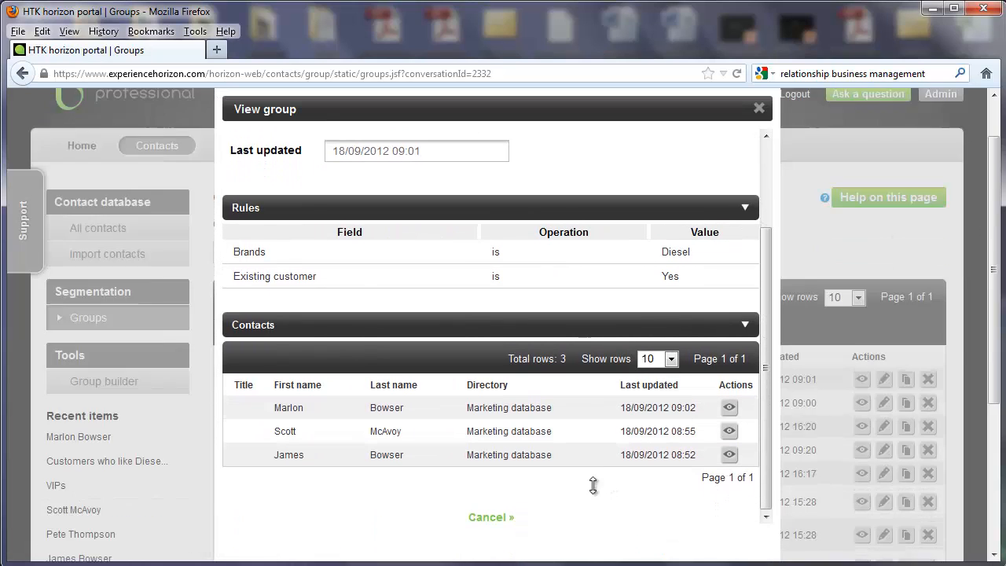
{"action": "left_click", "coordinate": [501, 519]}
{"action": "scroll", "coordinate": [403, 353], "scroll_direction": "up", "scroll_amount": 5}
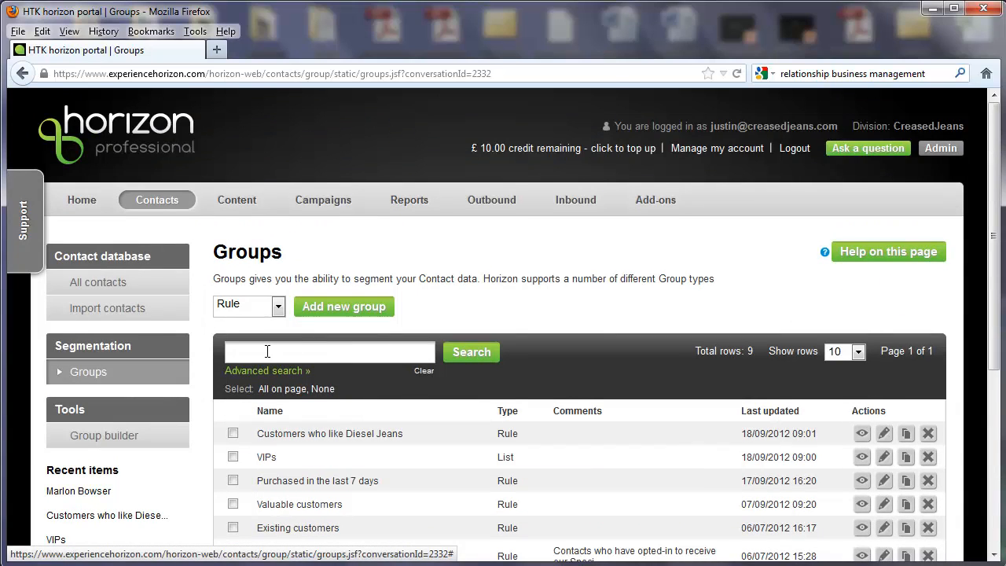
Start adding a new group of the Map type and name it "Ipswich Waterfront"
{"action": "left_click", "coordinate": [258, 307]}
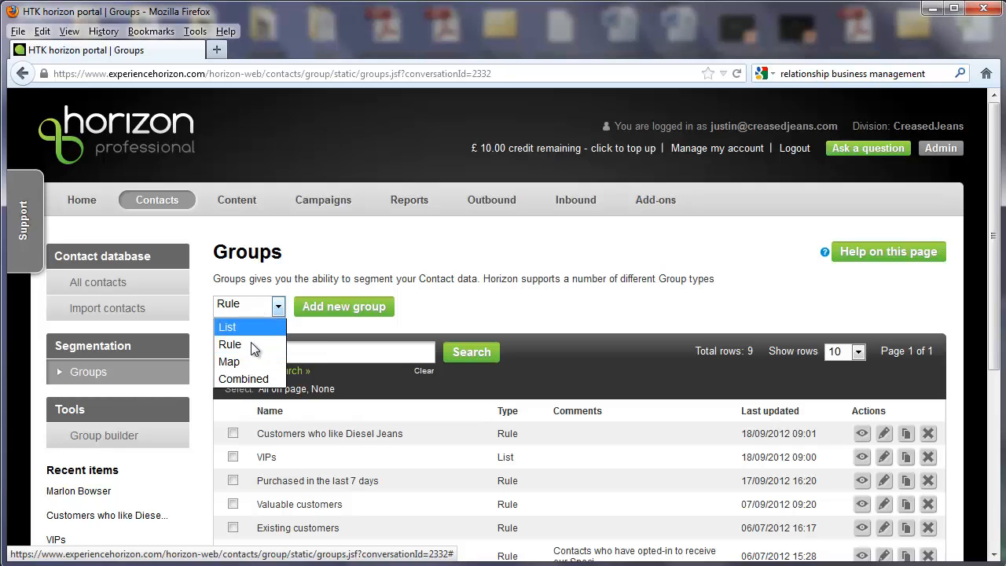
{"action": "left_click", "coordinate": [246, 361]}
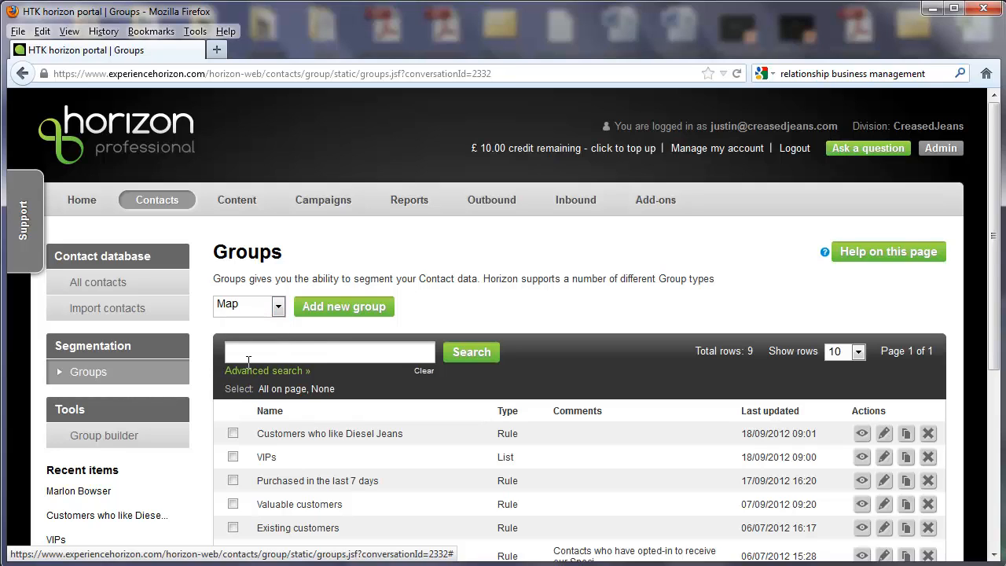
{"action": "left_click", "coordinate": [357, 308]}
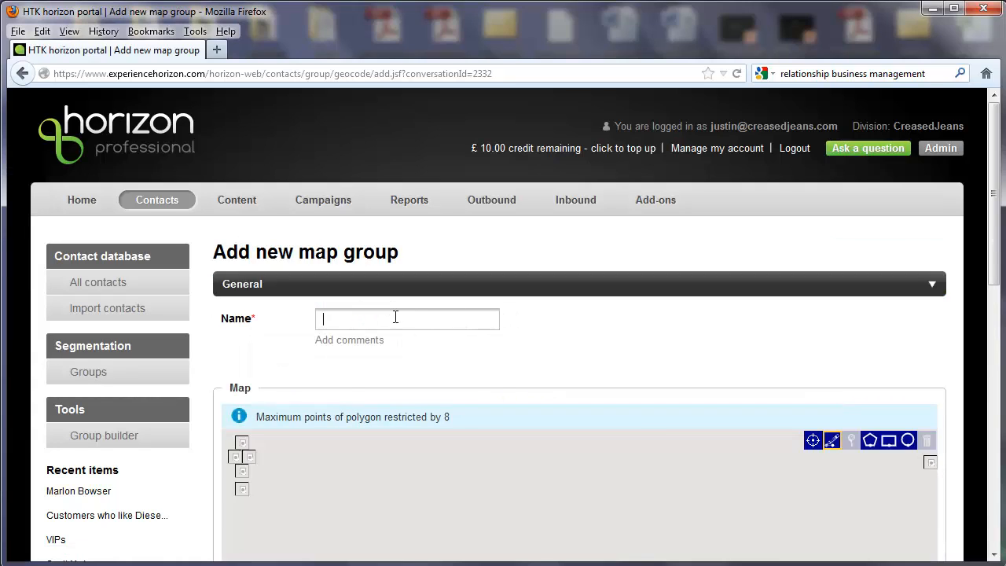
{"action": "left_click", "coordinate": [395, 316]}
{"action": "type", "text": "Ipswich Waterfront"}
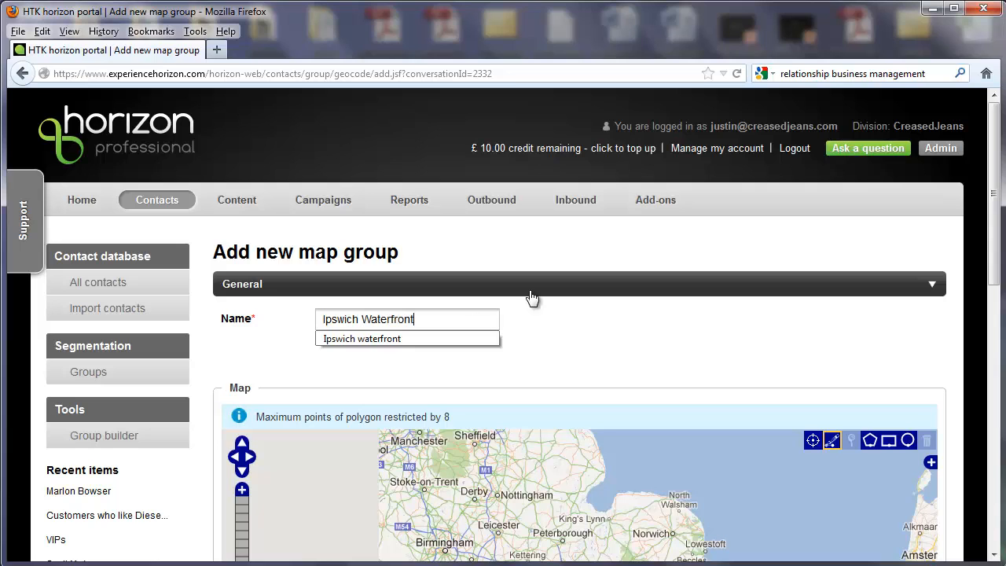
{"action": "left_click", "coordinate": [649, 314]}
Locate postcode IP41AS on the group's map and show the wider area around central Ipswich
{"action": "left_click_drag", "start_coordinate": [997, 252], "coordinate": [709, 386]}
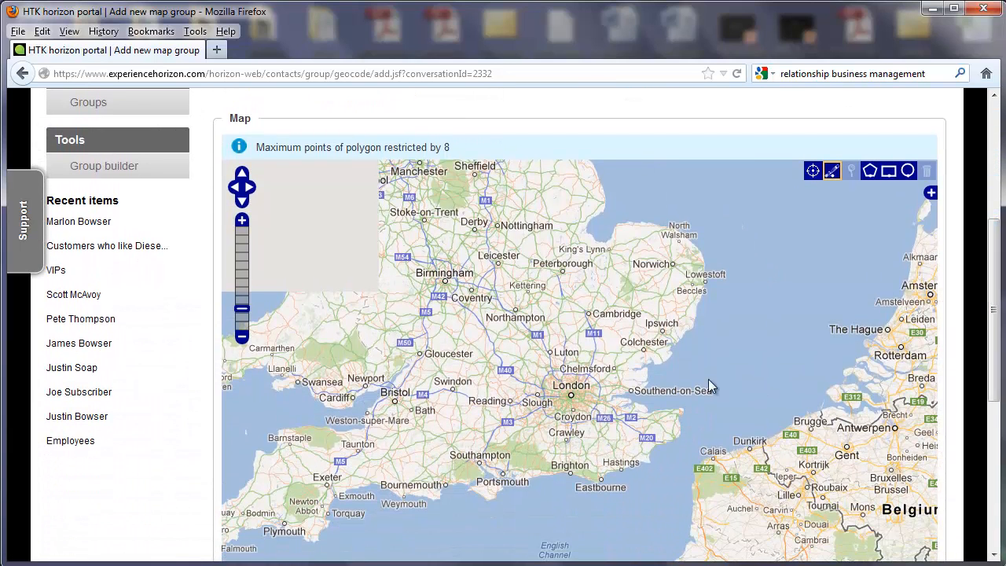
{"action": "left_click", "coordinate": [812, 172]}
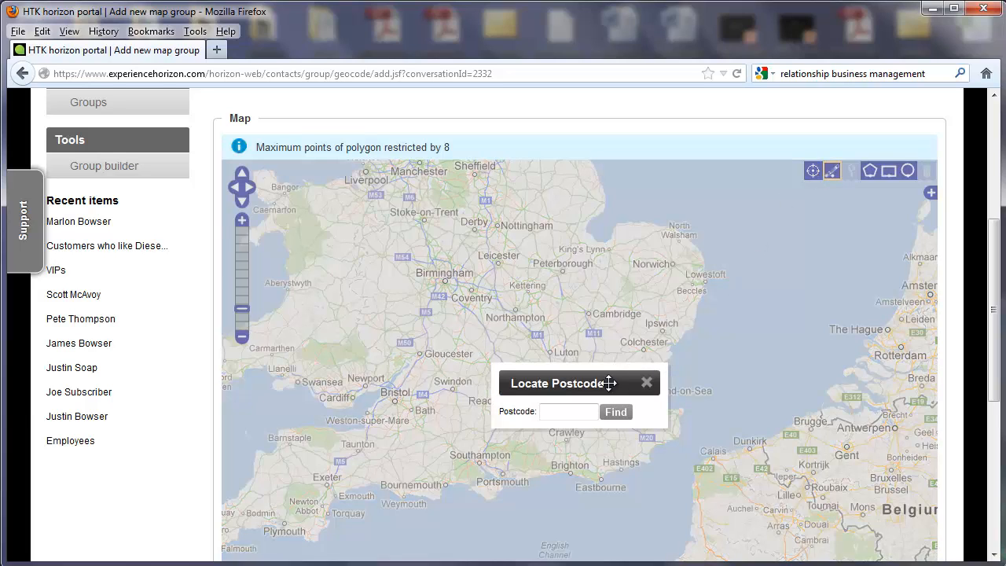
{"action": "left_click", "coordinate": [566, 411]}
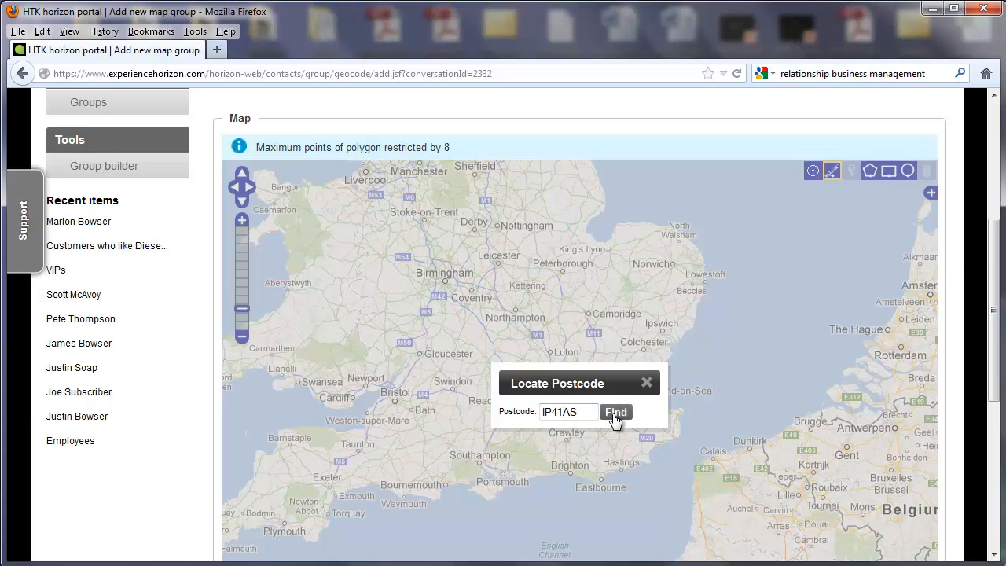
{"action": "left_click", "coordinate": [614, 411]}
{"action": "left_click", "coordinate": [242, 339]}
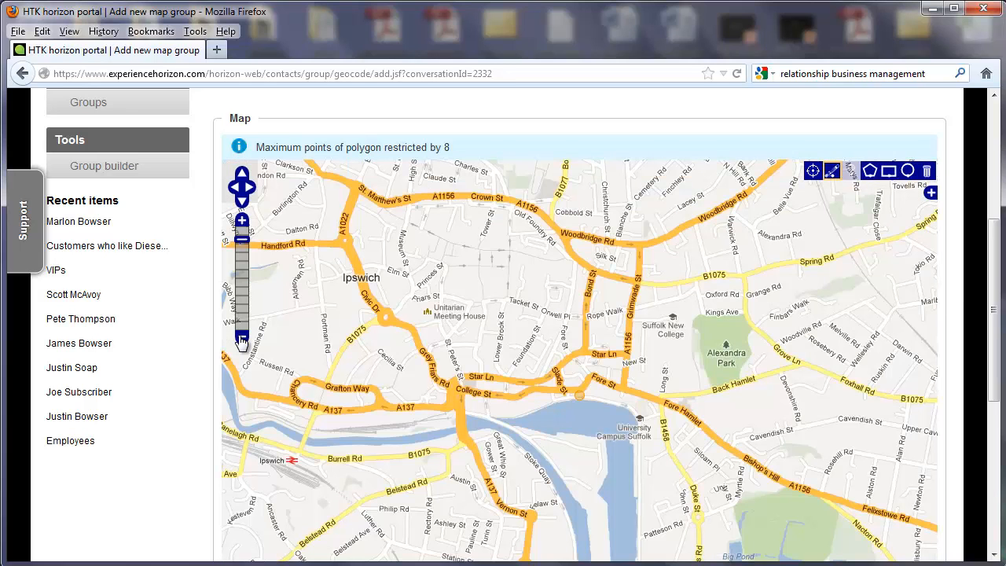
{"action": "left_click", "coordinate": [242, 339]}
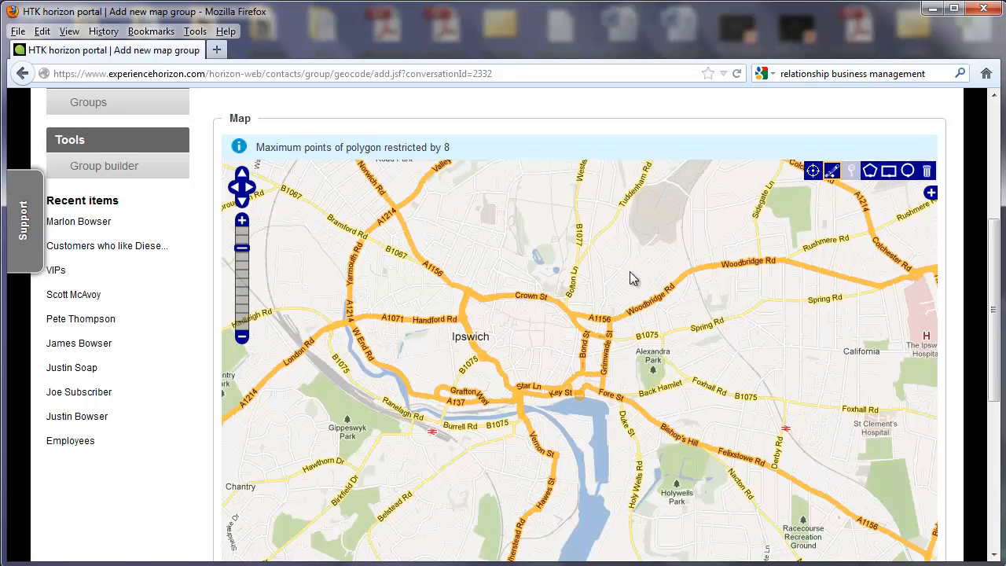
Draw a seven-point polygon on the map enclosing central Ipswich, the waterfront, Alexandra Park and Holywells Park
{"action": "left_click", "coordinate": [871, 173]}
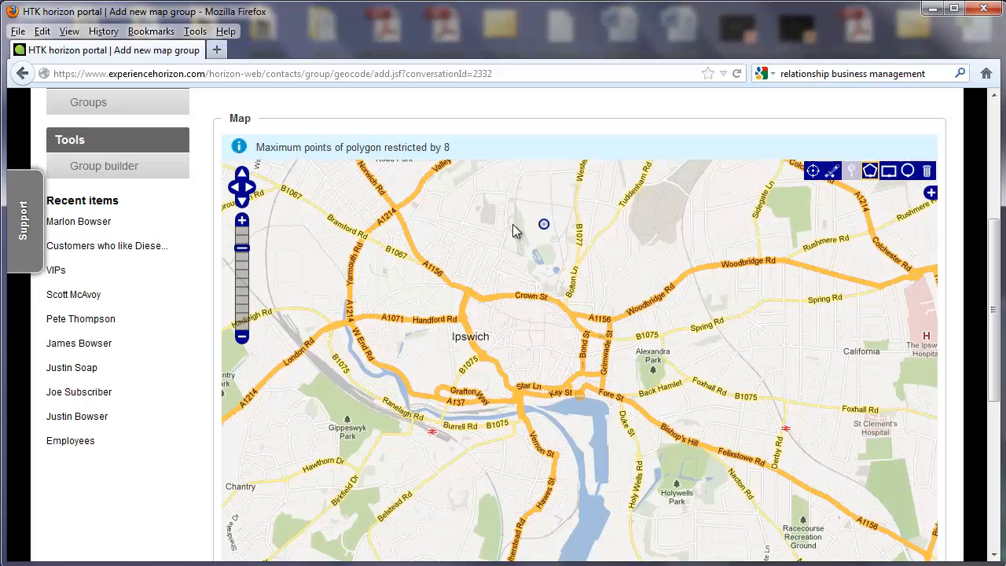
{"action": "left_click", "coordinate": [454, 221]}
{"action": "left_click", "coordinate": [842, 383]}
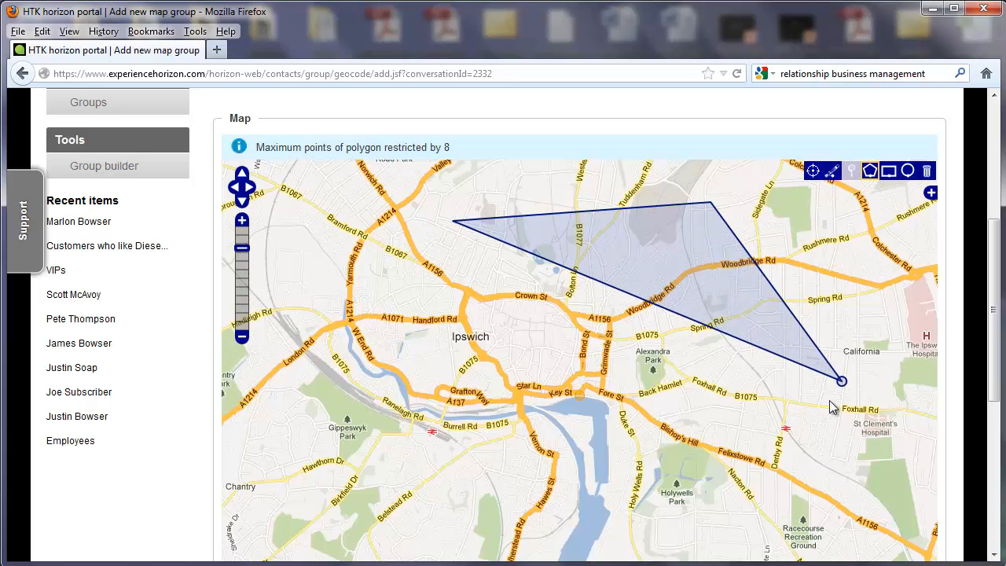
{"action": "left_click", "coordinate": [775, 511]}
{"action": "left_click", "coordinate": [559, 544]}
{"action": "left_click", "coordinate": [350, 471]}
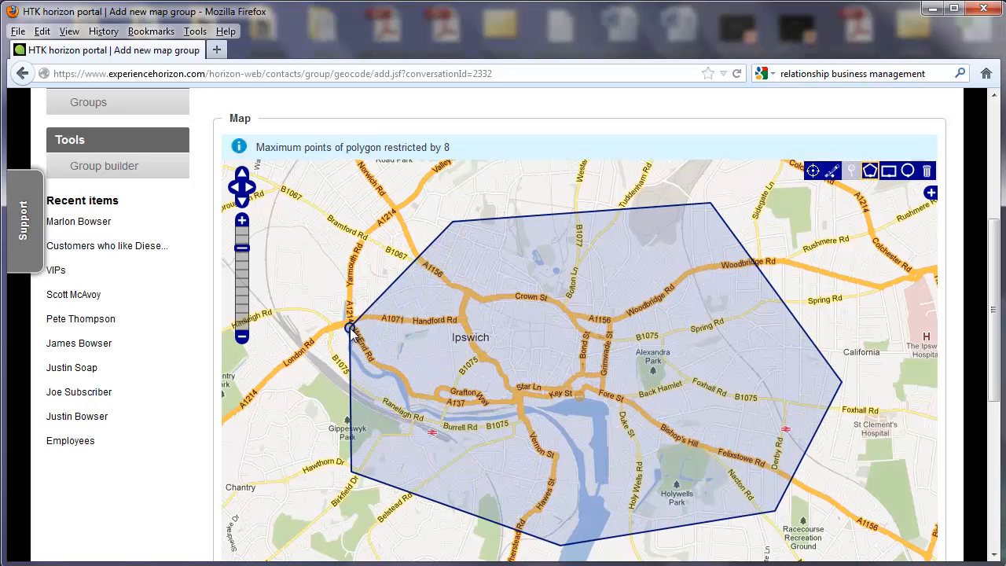
{"action": "double_click", "coordinate": [350, 327]}
Reshape the polygon's southern edge outward, adding a point south of Holywells Park, and save the map group
{"action": "left_click_drag", "start_coordinate": [995, 391], "coordinate": [995, 414]}
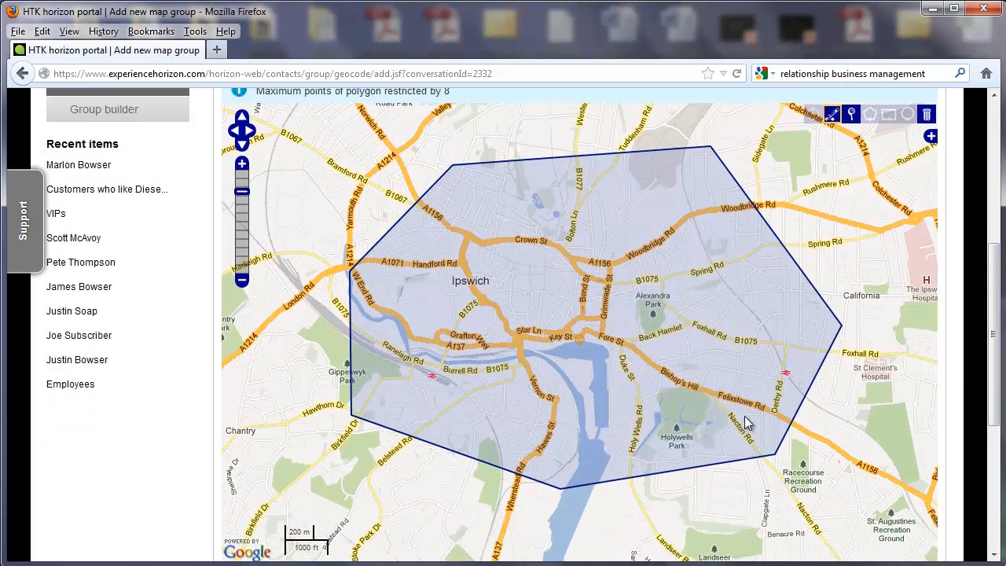
{"action": "left_click", "coordinate": [745, 416]}
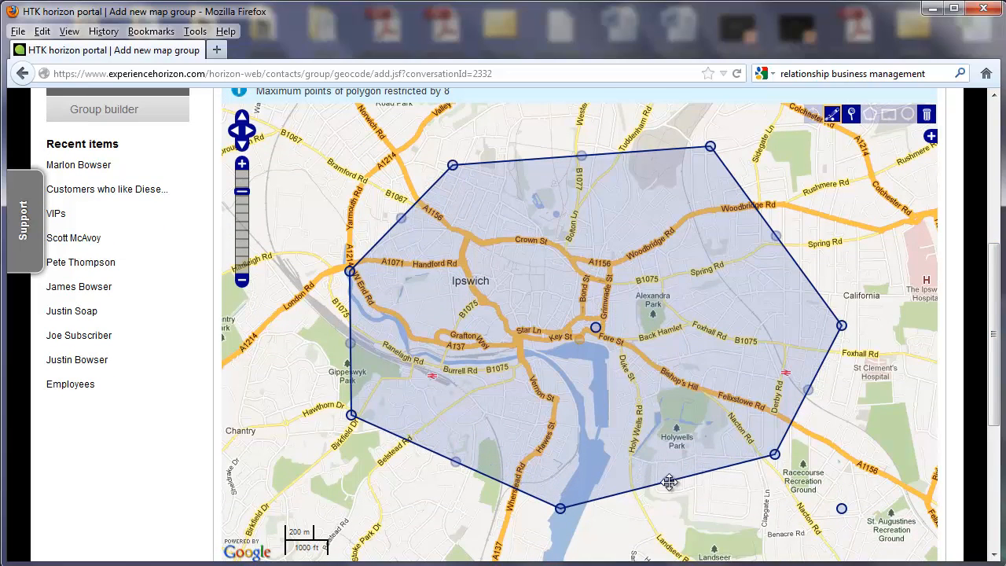
{"action": "left_click_drag", "start_coordinate": [667, 481], "coordinate": [690, 495]}
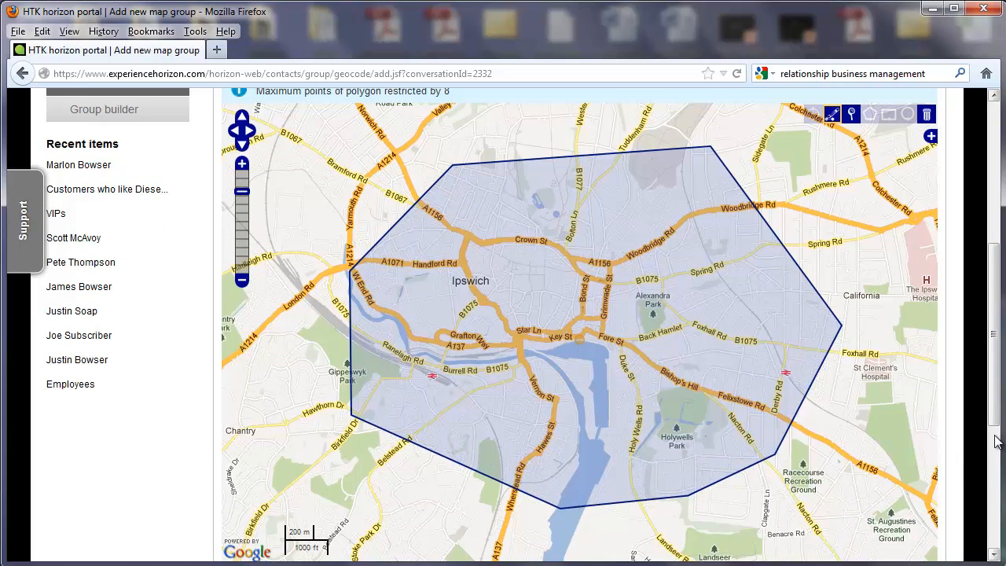
{"action": "scroll", "coordinate": [991, 455], "scroll_direction": "down", "scroll_amount": 5}
{"action": "left_click", "coordinate": [562, 454]}
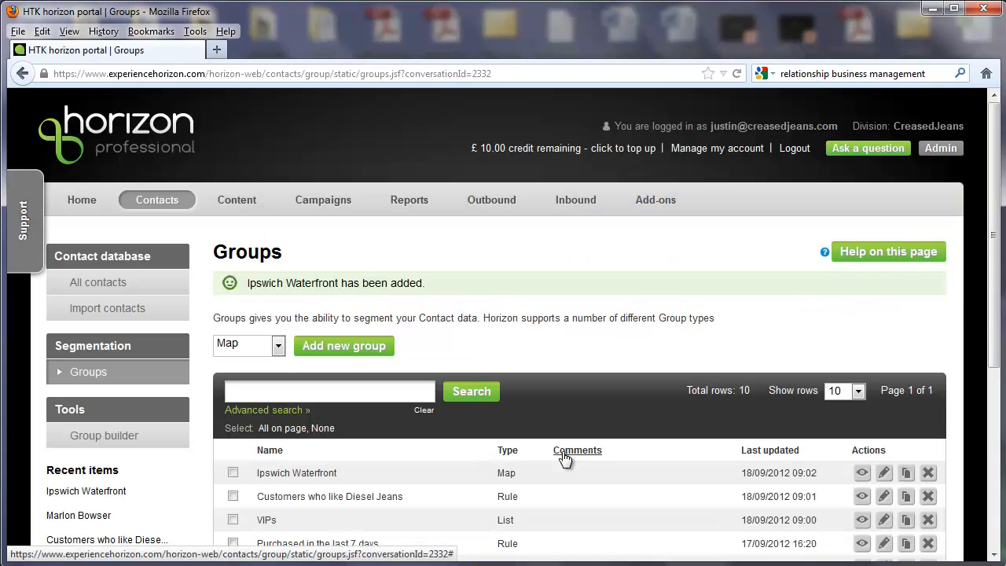
View the Ipswich Waterfront group and expand its list of contacts below the map
{"action": "left_click", "coordinate": [862, 474]}
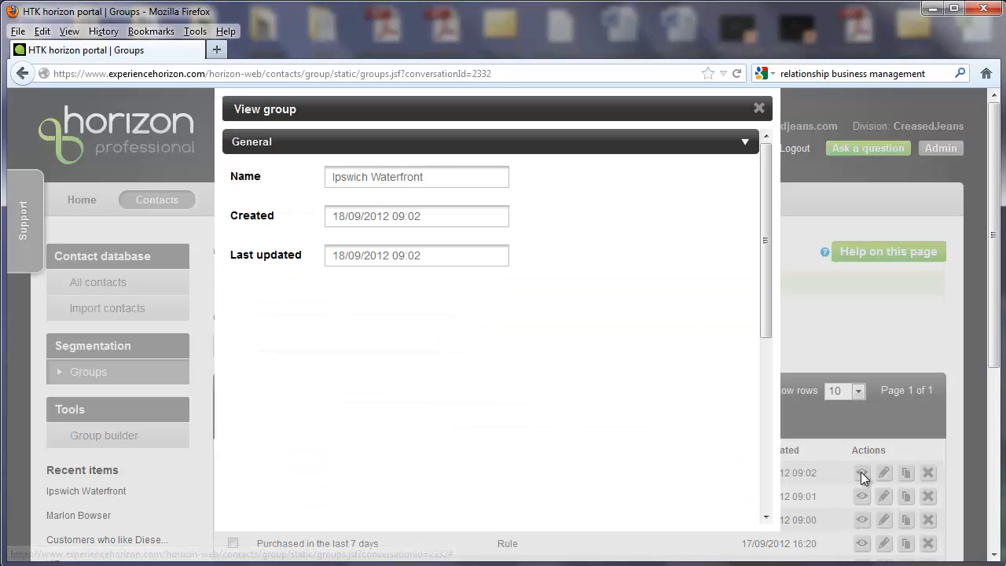
{"action": "scroll", "coordinate": [769, 463], "scroll_direction": "down", "scroll_amount": 5}
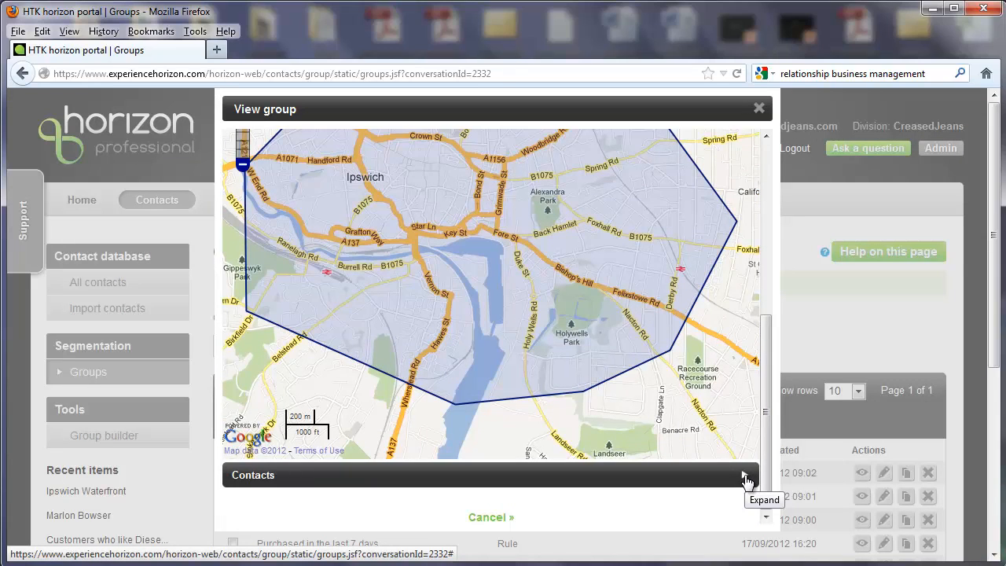
{"action": "left_click", "coordinate": [745, 476]}
{"action": "scroll", "coordinate": [768, 488], "scroll_direction": "down", "scroll_amount": 4}
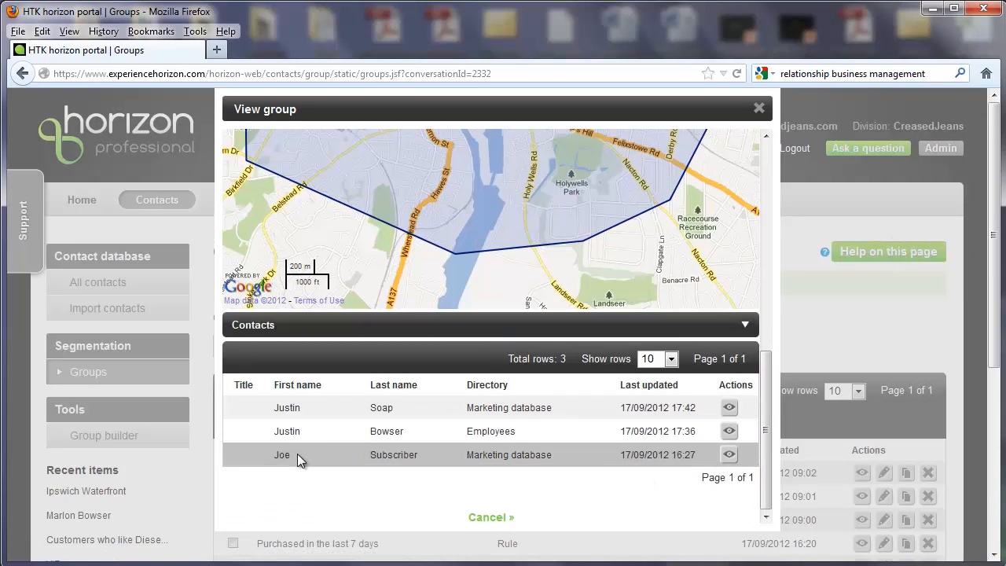
Check the location details of the first contact in the group, and return to the groups list
{"action": "left_click", "coordinate": [730, 407]}
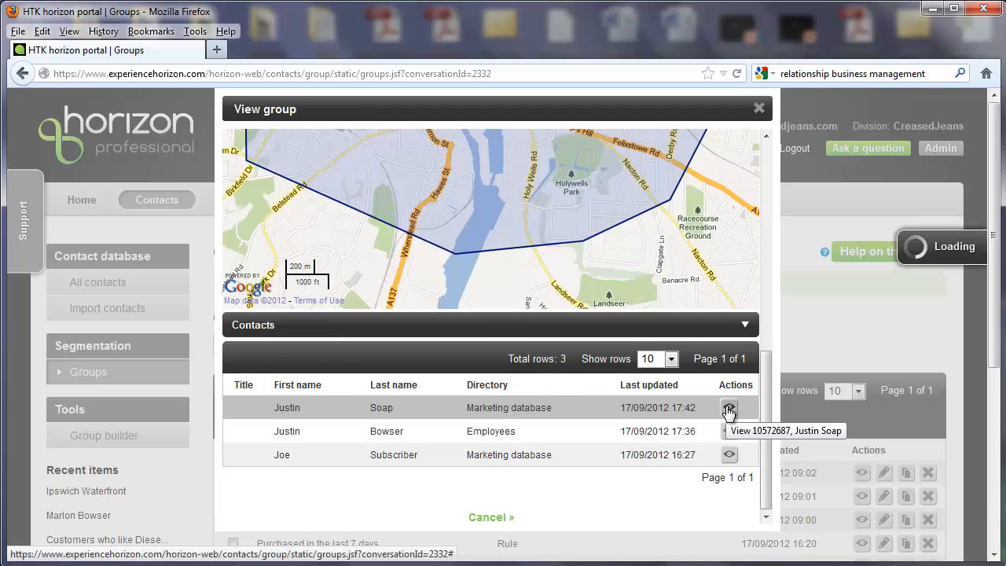
{"action": "scroll", "coordinate": [629, 410], "scroll_direction": "down", "scroll_amount": 1}
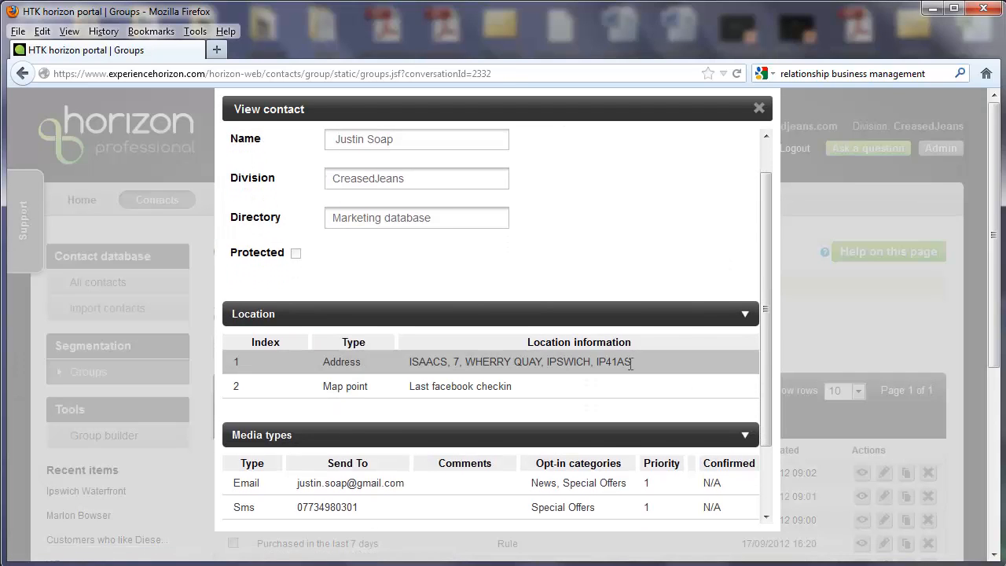
{"action": "left_click", "coordinate": [759, 108]}
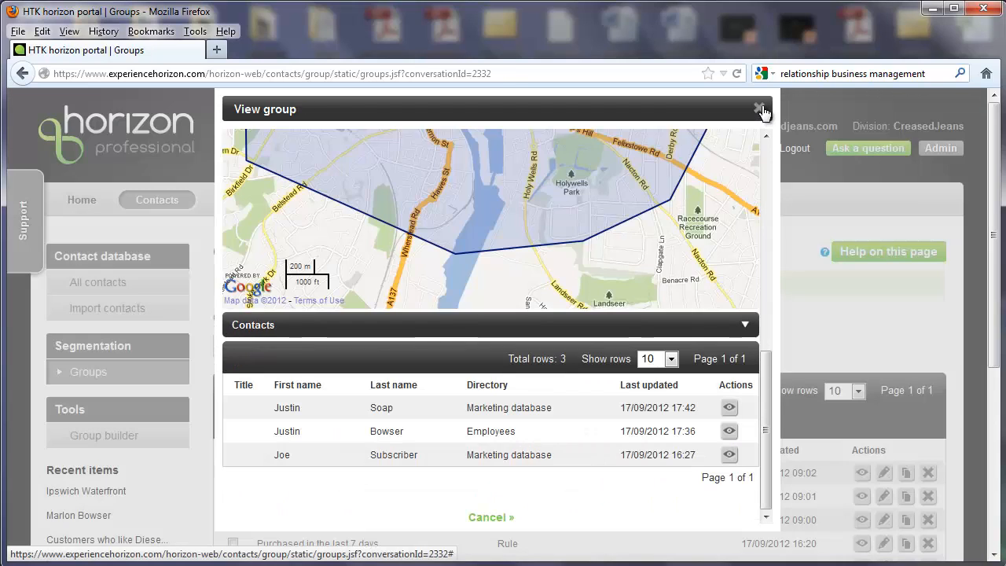
{"action": "left_click", "coordinate": [491, 517]}
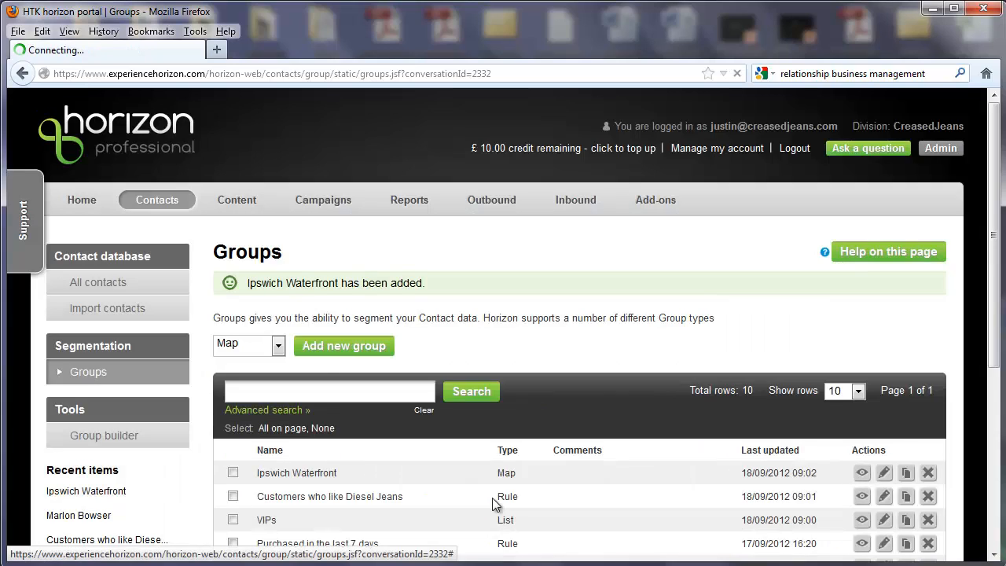
Start a new combined group named "Ipswich Waterfront VIPs" with the inclusion type "Belong to all"
{"action": "left_click", "coordinate": [278, 345]}
{"action": "left_click", "coordinate": [244, 418]}
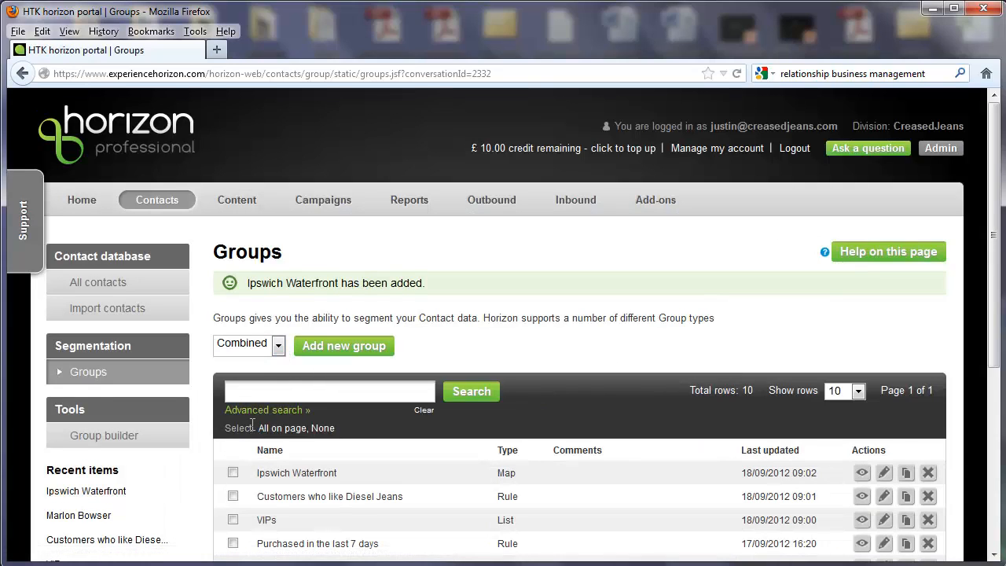
{"action": "left_click", "coordinate": [342, 347]}
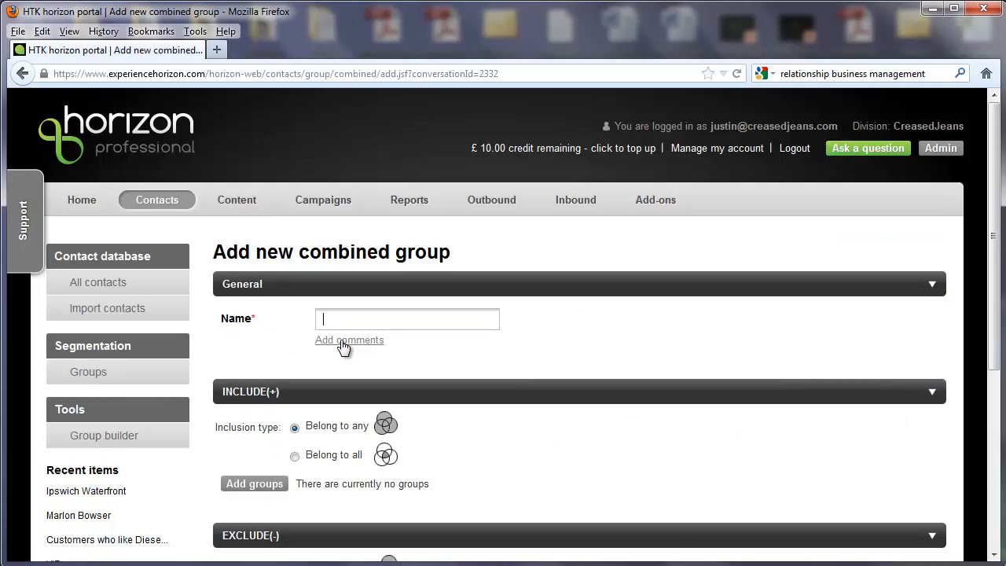
{"action": "scroll", "coordinate": [342, 346], "scroll_direction": "down", "scroll_amount": 4}
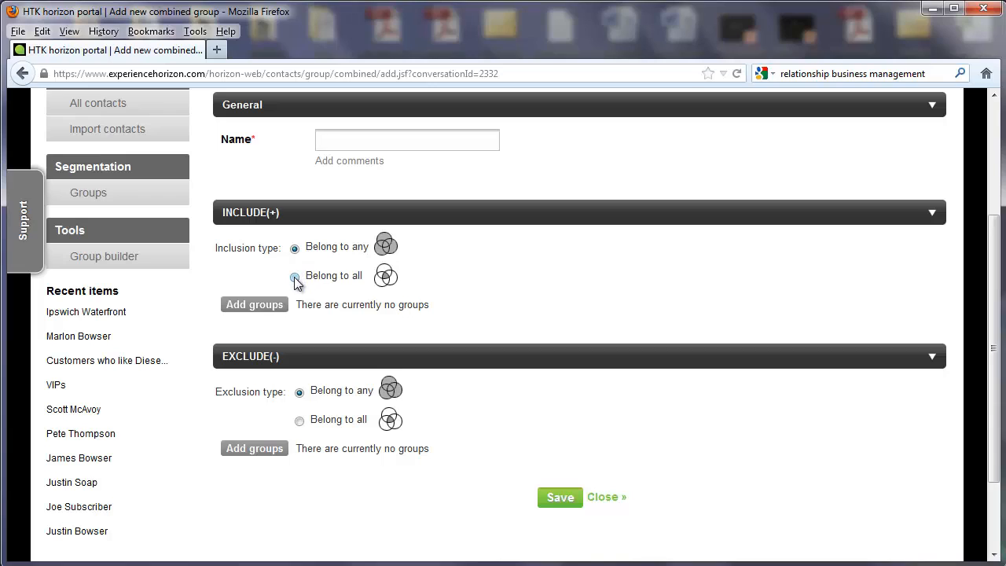
{"action": "type", "text": "Ipswich Waterfront VIPs"}
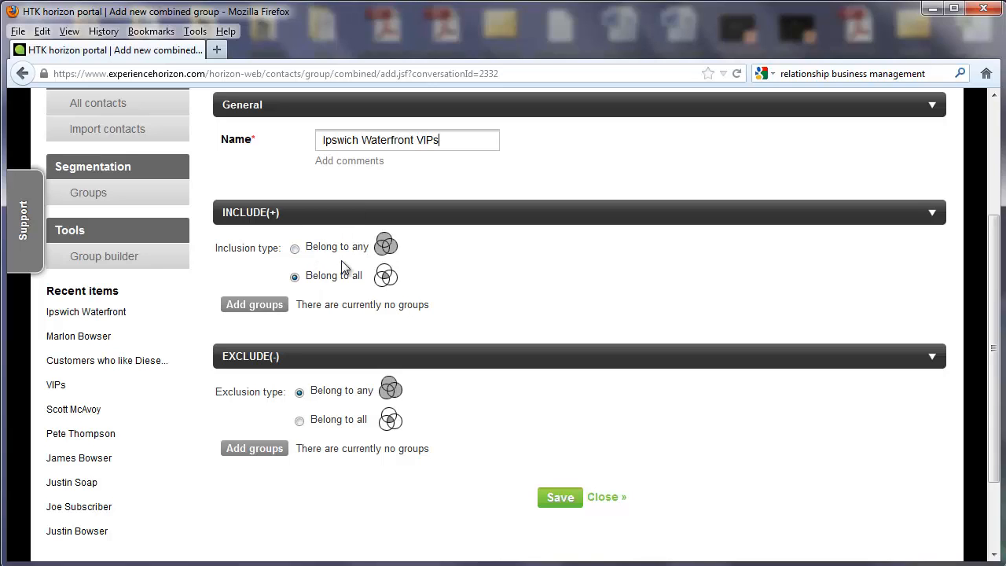
Add the Ipswich Waterfront and VIPs groups to the combined group's inclusions and save it
{"action": "left_click", "coordinate": [257, 303]}
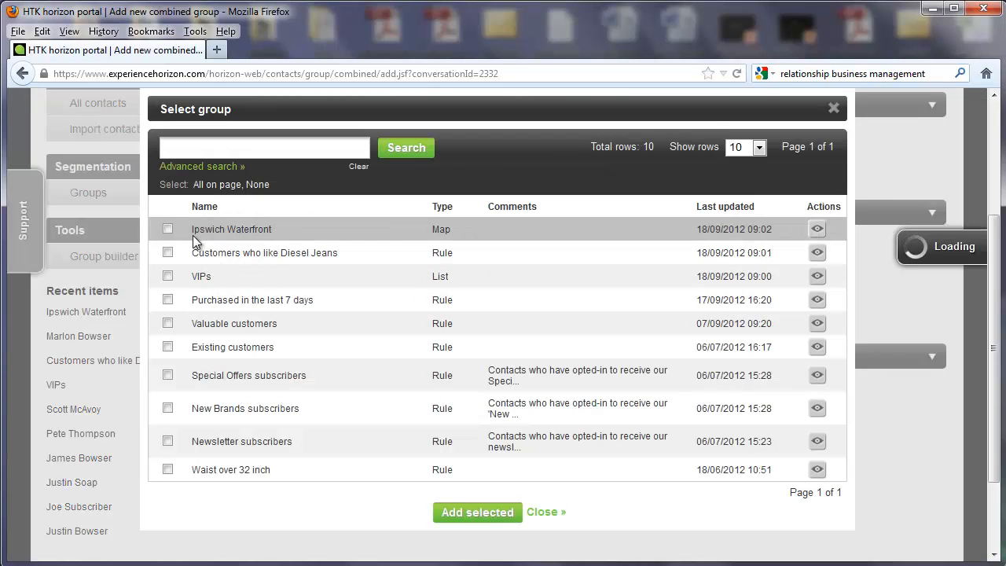
{"action": "left_click", "coordinate": [168, 229]}
{"action": "left_click", "coordinate": [168, 276]}
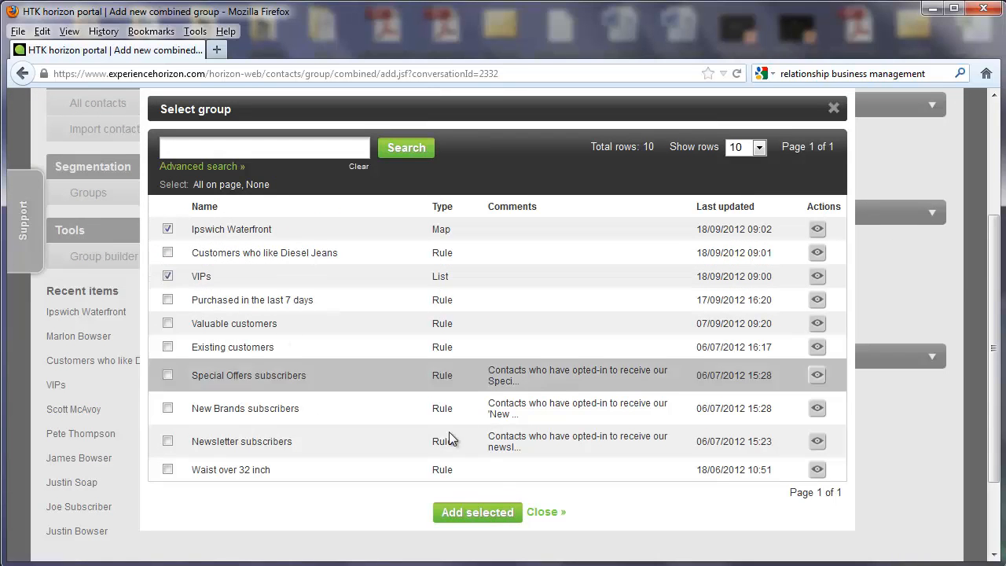
{"action": "left_click", "coordinate": [485, 512]}
{"action": "left_click", "coordinate": [546, 512]}
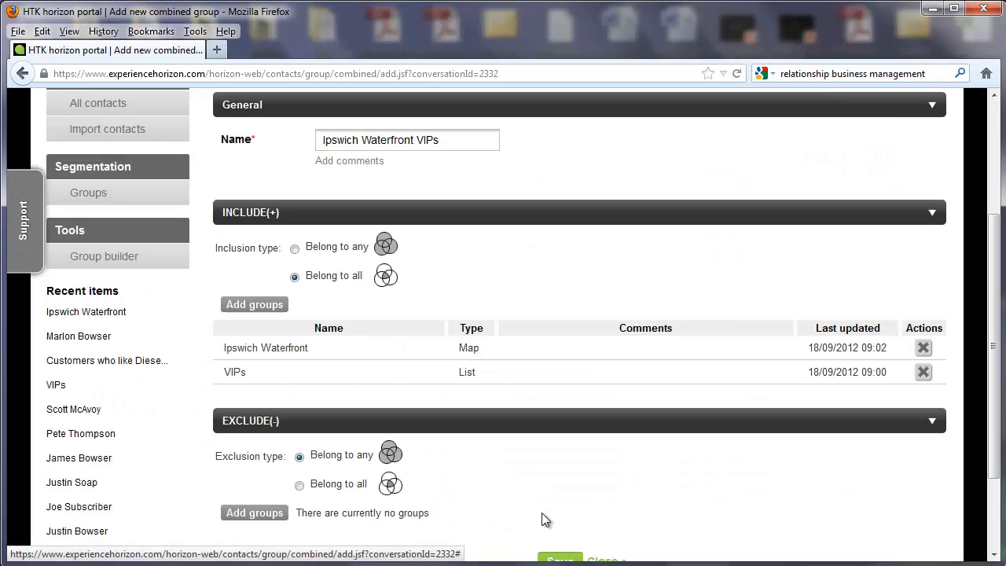
{"action": "scroll", "coordinate": [553, 505], "scroll_direction": "down", "scroll_amount": 2}
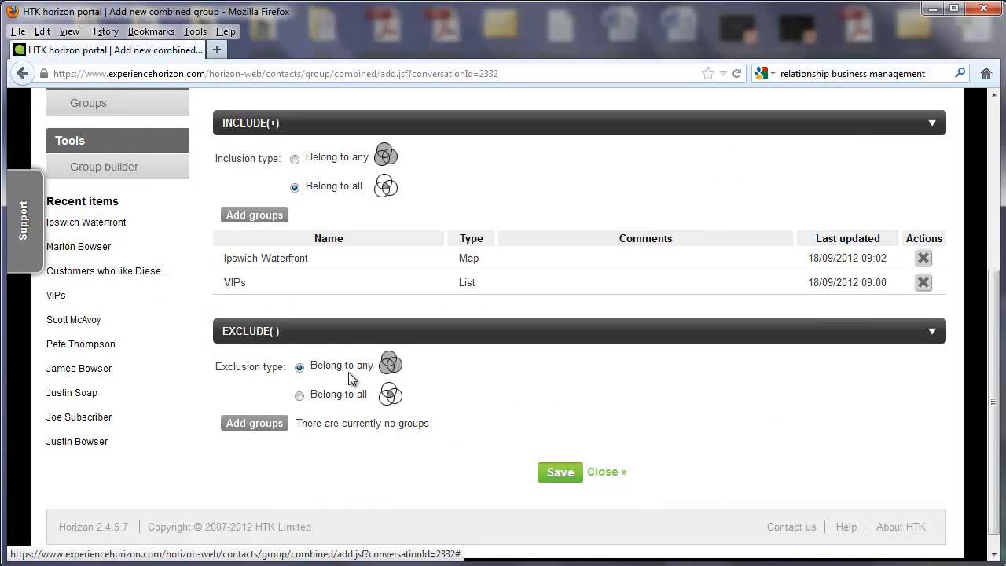
{"action": "left_click", "coordinate": [560, 472]}
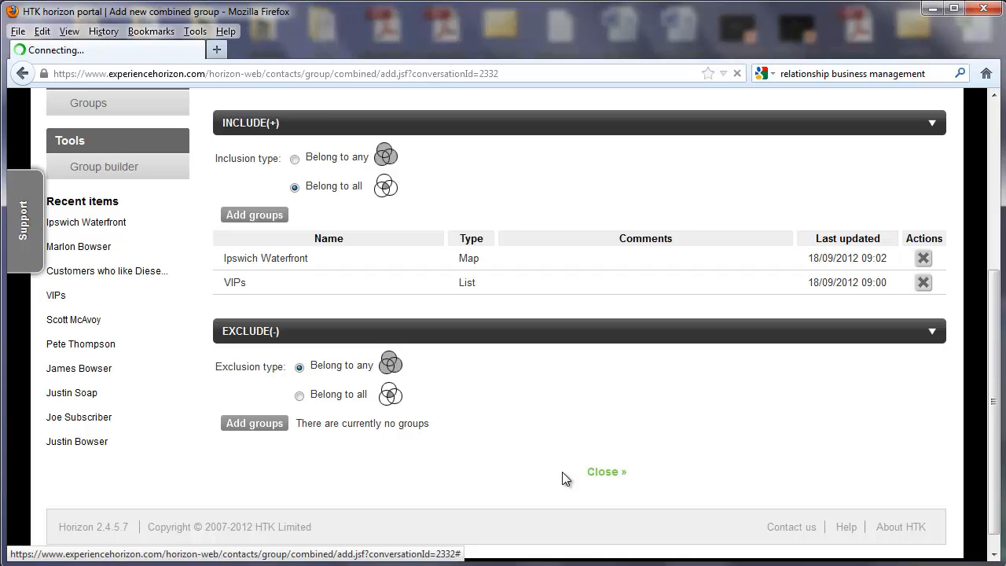